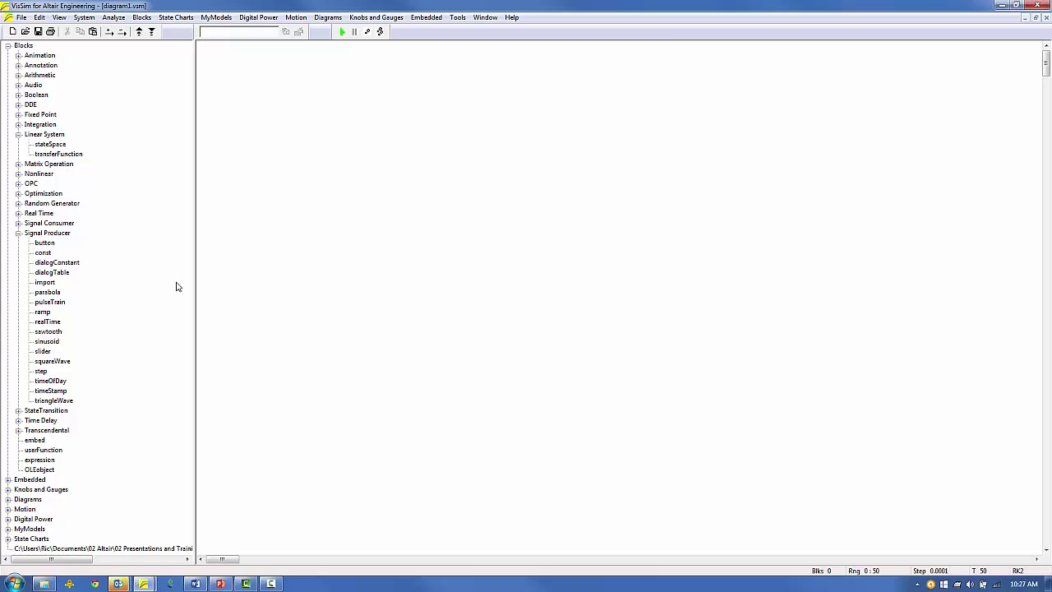
Add a transferFunction block and define it as a second-order Butterworth low-pass IIR filter with a cutoff frequency of 2 rad/s.
{"action": "left_click_drag", "start_coordinate": [73, 154], "coordinate": [387, 207]}
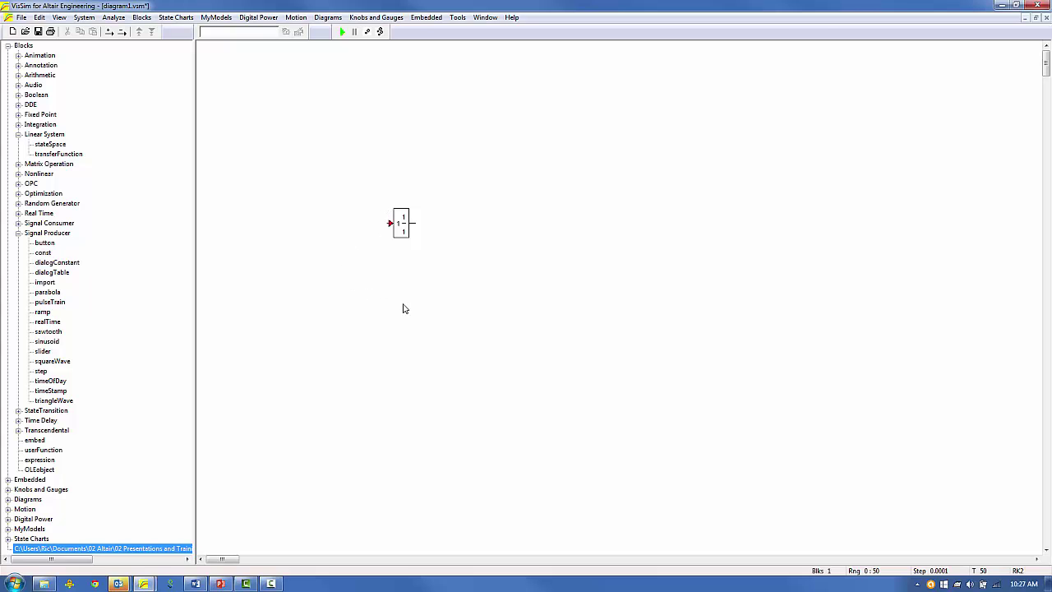
{"action": "double_click", "coordinate": [401, 221]}
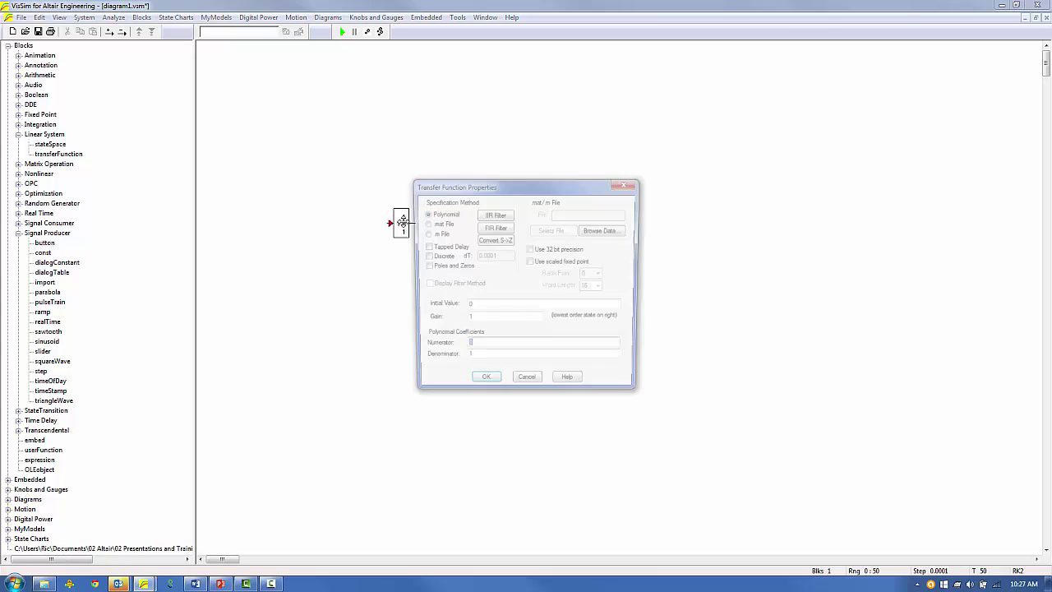
{"action": "left_click", "coordinate": [494, 215]}
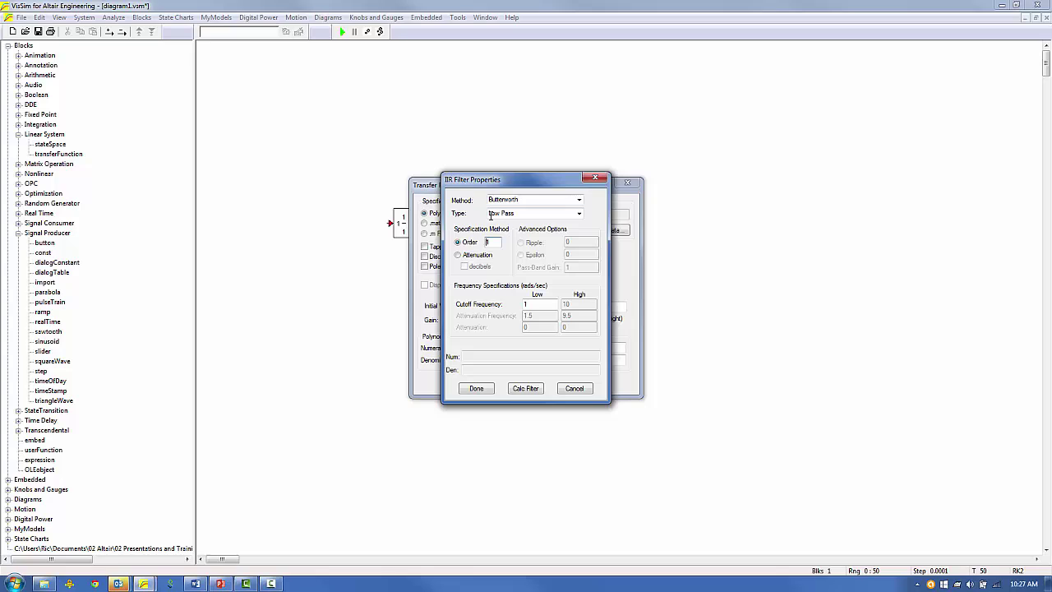
{"action": "double_click", "coordinate": [488, 241]}
{"action": "type", "text": "2"}
{"action": "double_click", "coordinate": [524, 304]}
{"action": "type", "text": "2"}
{"action": "left_click", "coordinate": [524, 387]}
{"action": "left_click", "coordinate": [478, 389]}
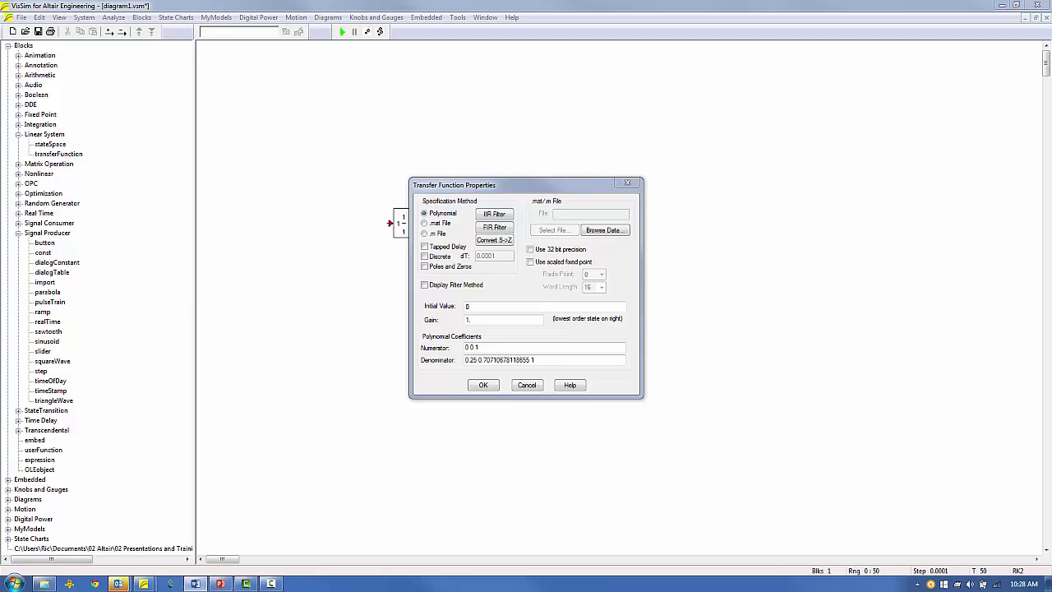
{"action": "left_click", "coordinate": [483, 384]}
Move the filter block up, duplicate it below, and convert the copy to discrete form with a sampling rate of 0.0001.
{"action": "left_click_drag", "start_coordinate": [430, 222], "coordinate": [409, 119]}
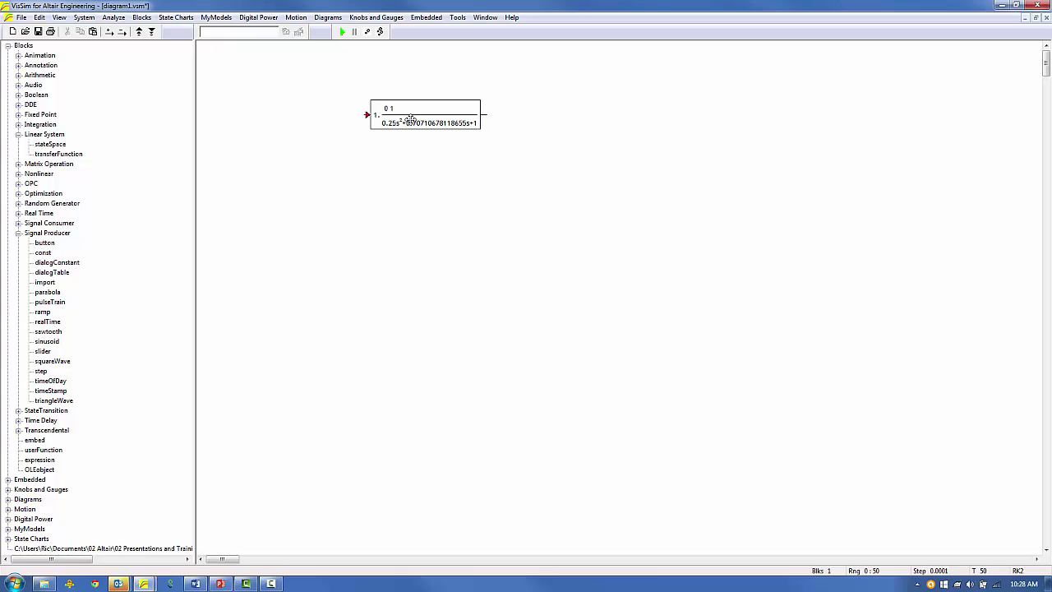
{"action": "key", "text": "ctrl+v"}
{"action": "left_click_drag", "start_coordinate": [411, 216], "coordinate": [396, 206]}
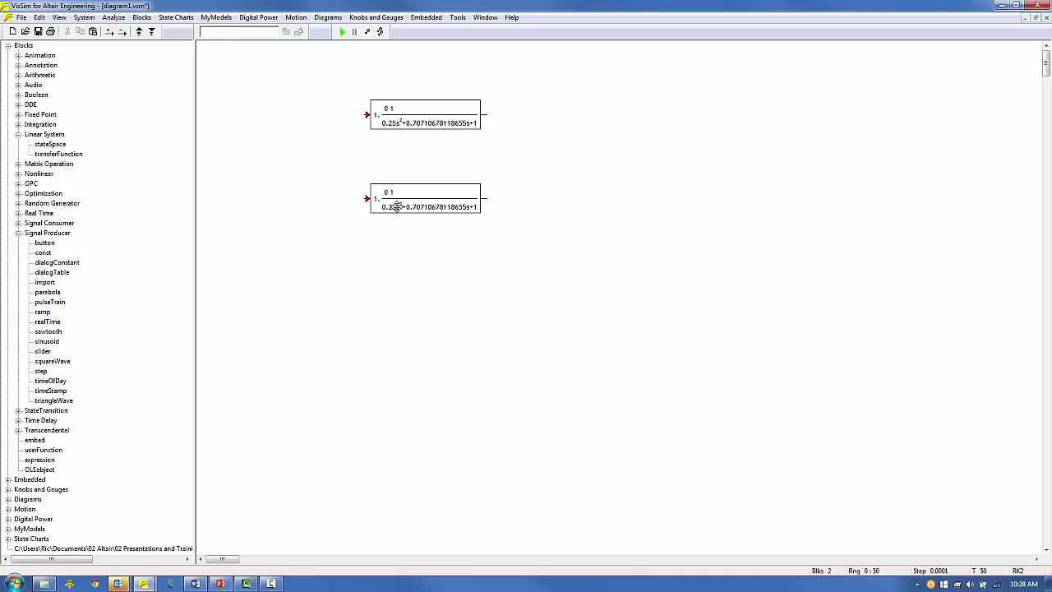
{"action": "double_click", "coordinate": [396, 206]}
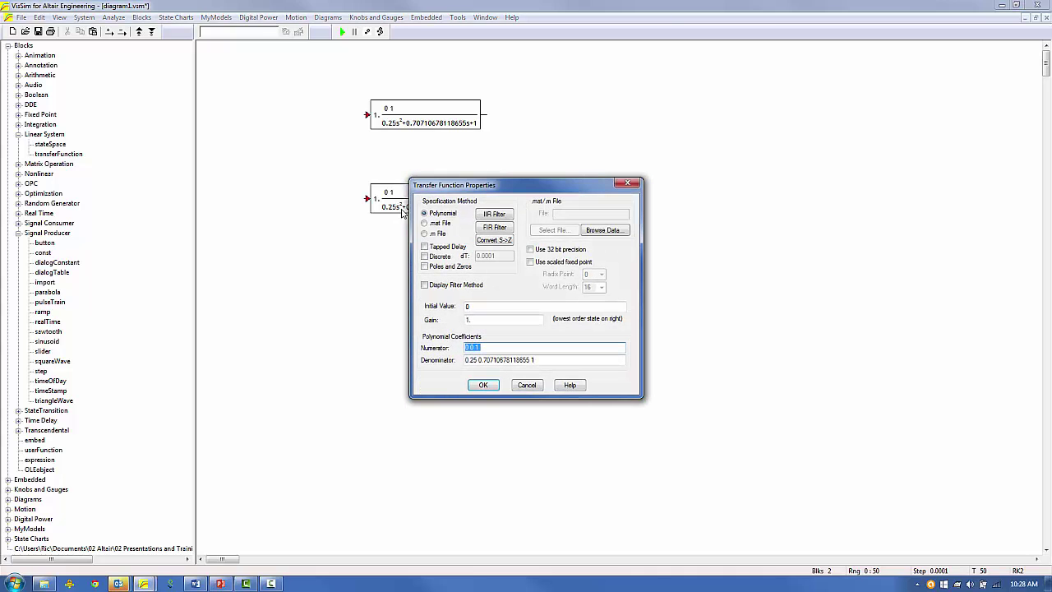
{"action": "left_click", "coordinate": [493, 241]}
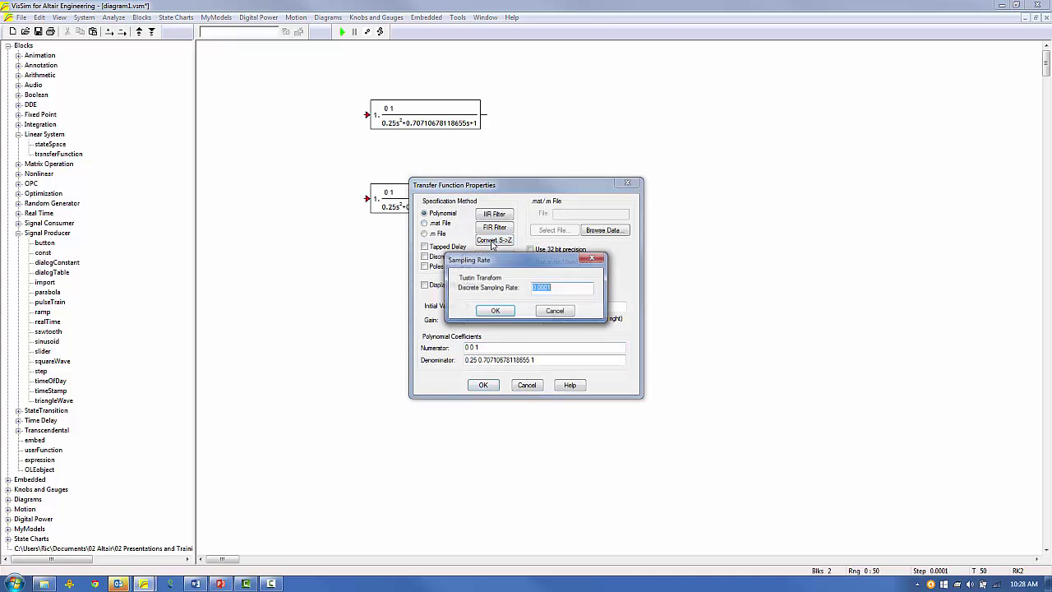
{"action": "left_click", "coordinate": [554, 287]}
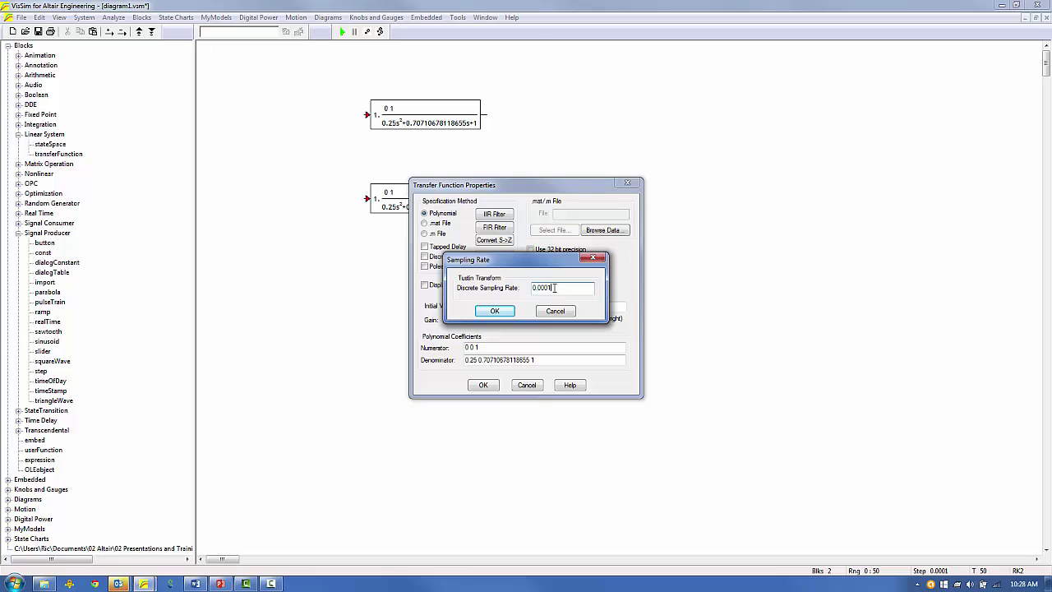
{"action": "left_click", "coordinate": [495, 312]}
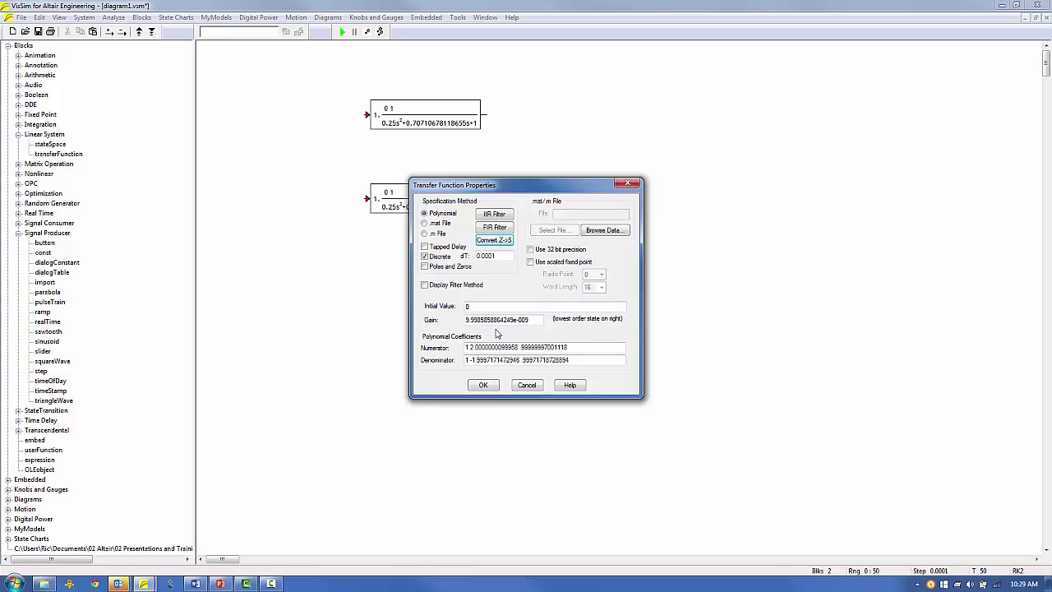
{"action": "left_click", "coordinate": [482, 384]}
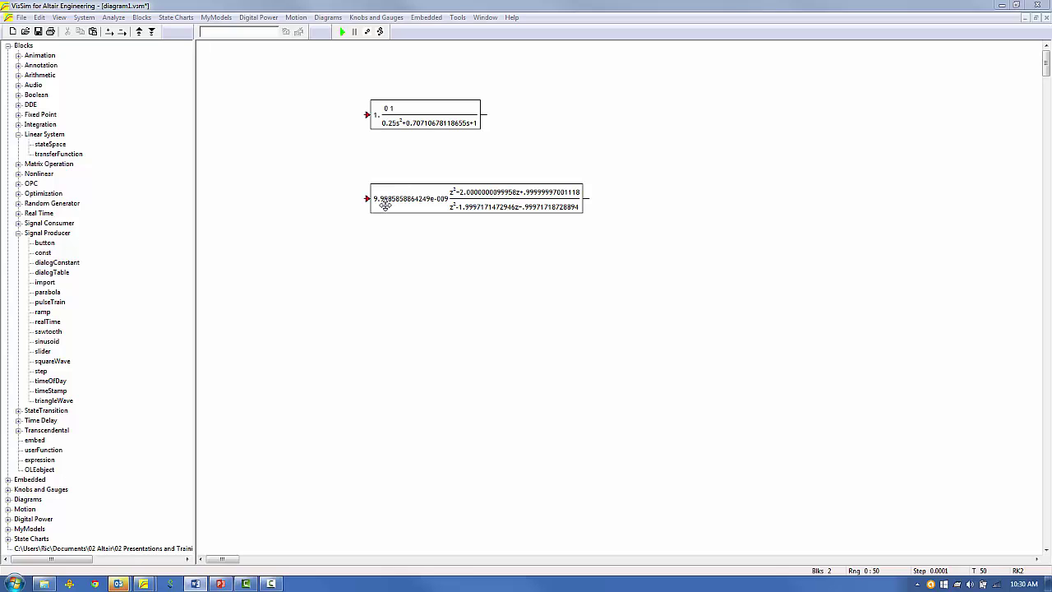
Duplicate the discrete filter below and set the copy to scaled fixed point with radix point 8 and word length 32.
{"action": "key", "text": "ctrl+v"}
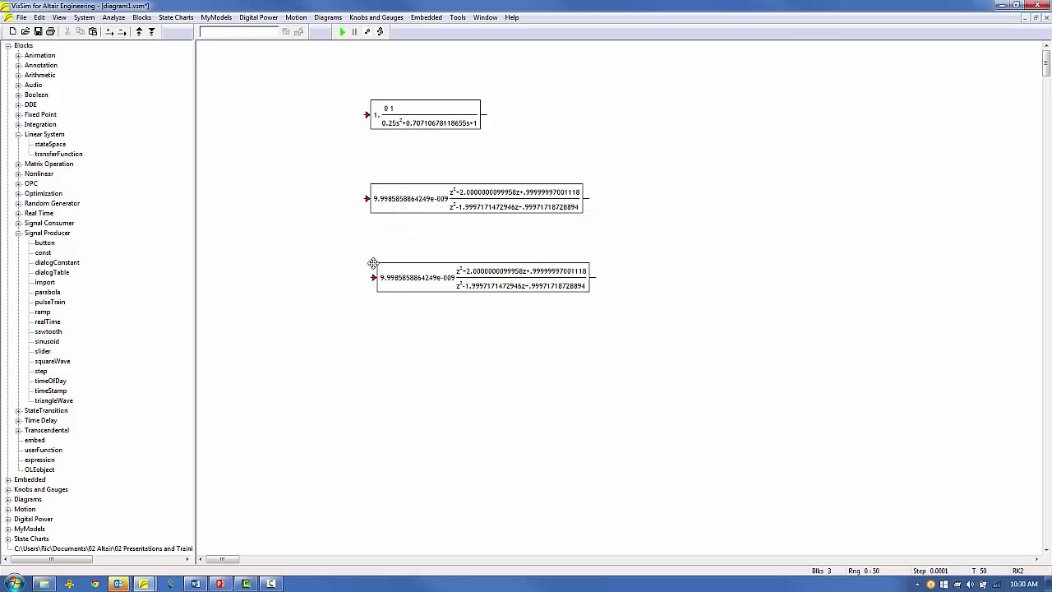
{"action": "double_click", "coordinate": [393, 276]}
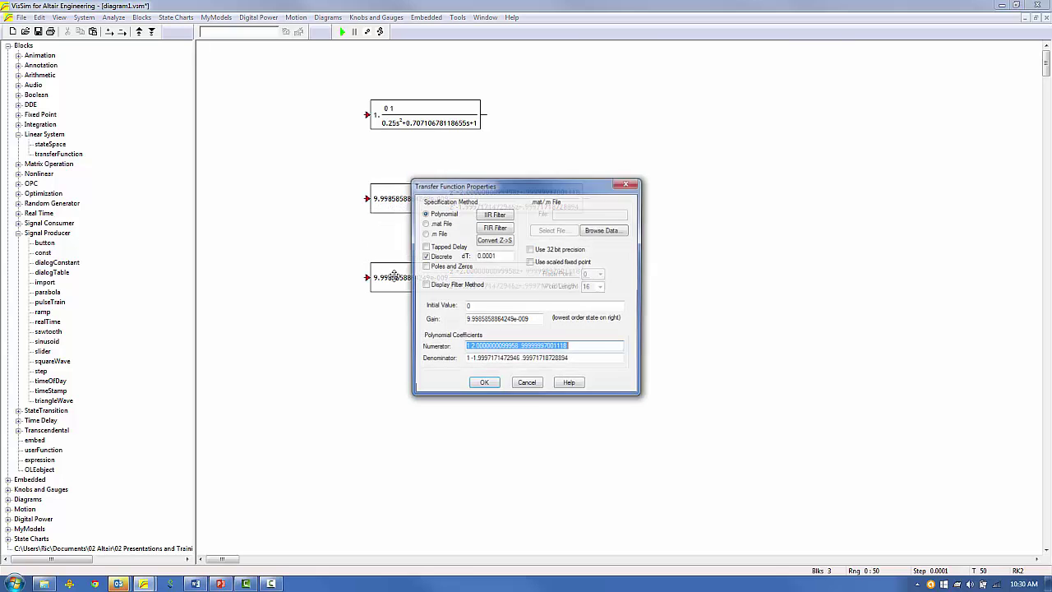
{"action": "left_click", "coordinate": [538, 261]}
{"action": "left_click", "coordinate": [601, 275]}
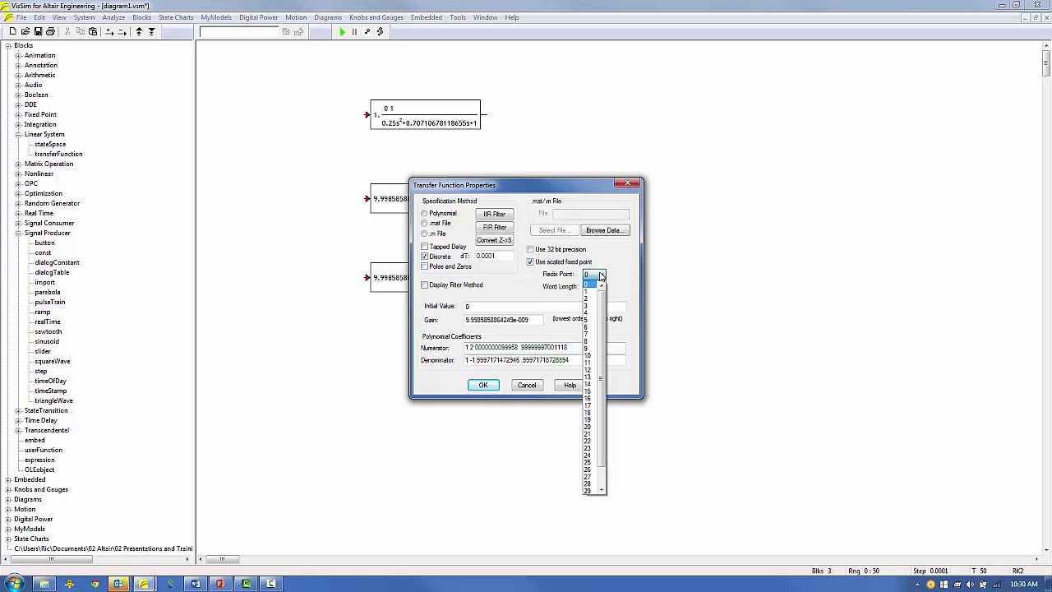
{"action": "left_click", "coordinate": [594, 340]}
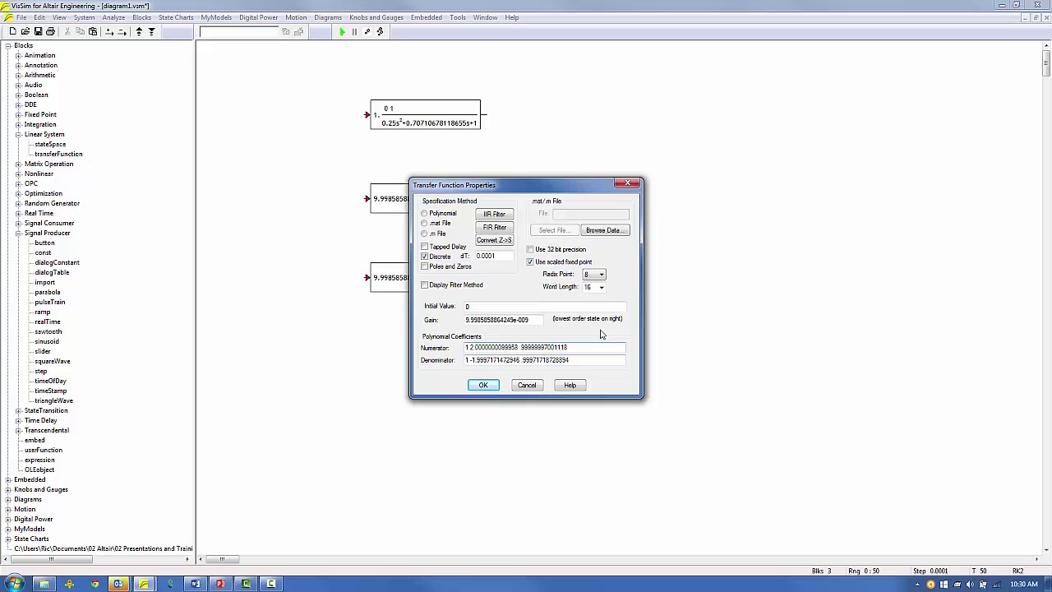
{"action": "left_click", "coordinate": [601, 287]}
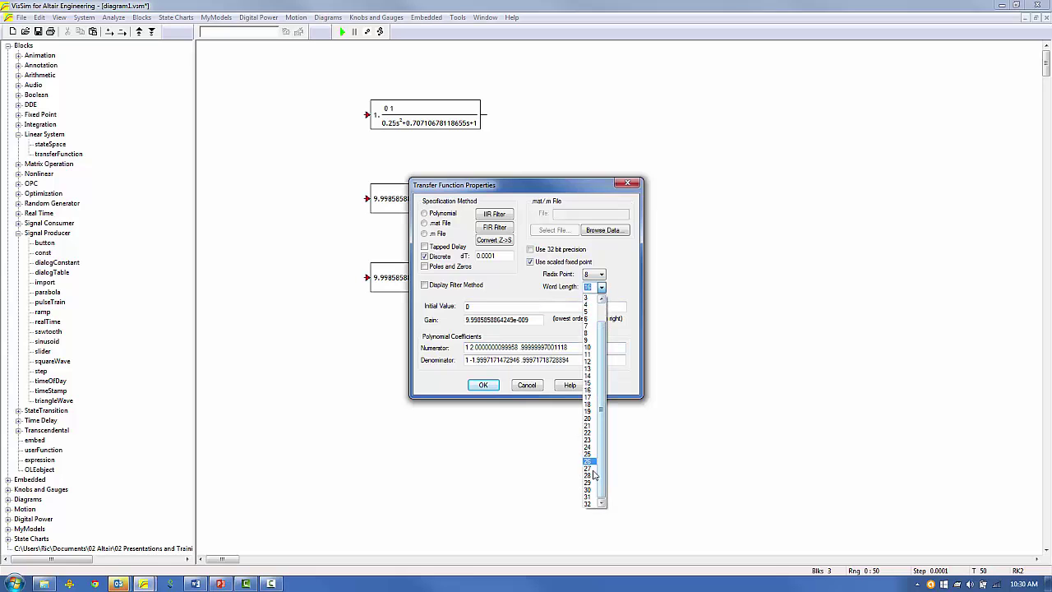
{"action": "left_click", "coordinate": [589, 503]}
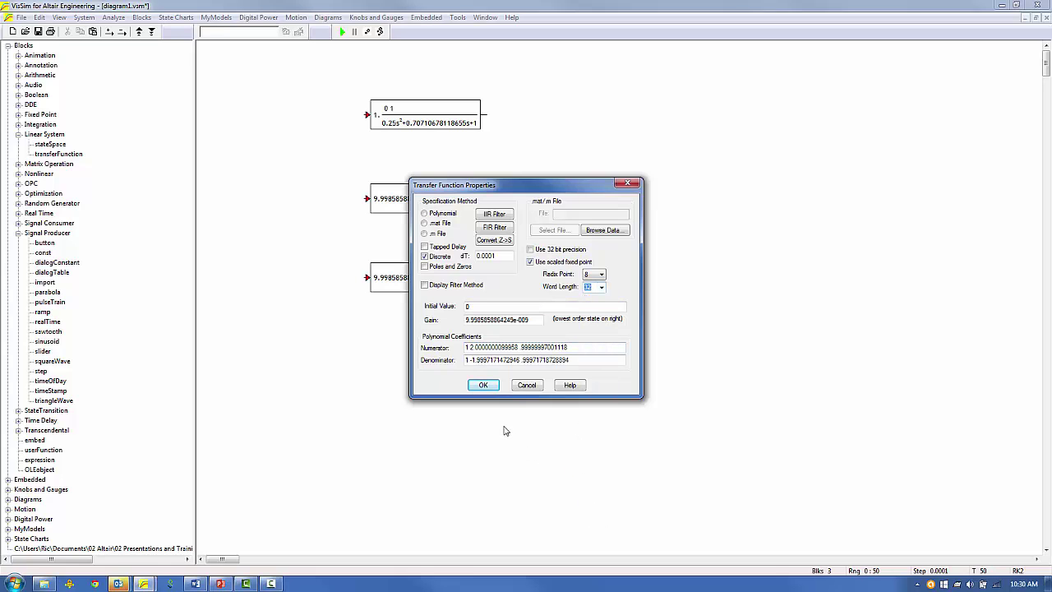
{"action": "left_click", "coordinate": [484, 386]}
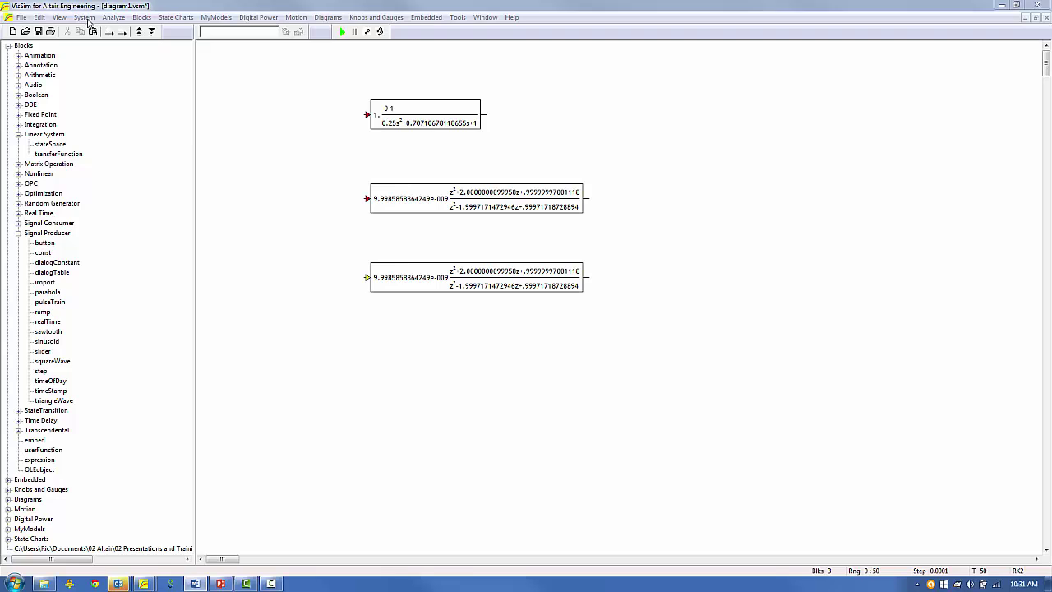
Set the simulation end time to 5 seconds and turn off running in real time.
{"action": "left_click", "coordinate": [85, 18]}
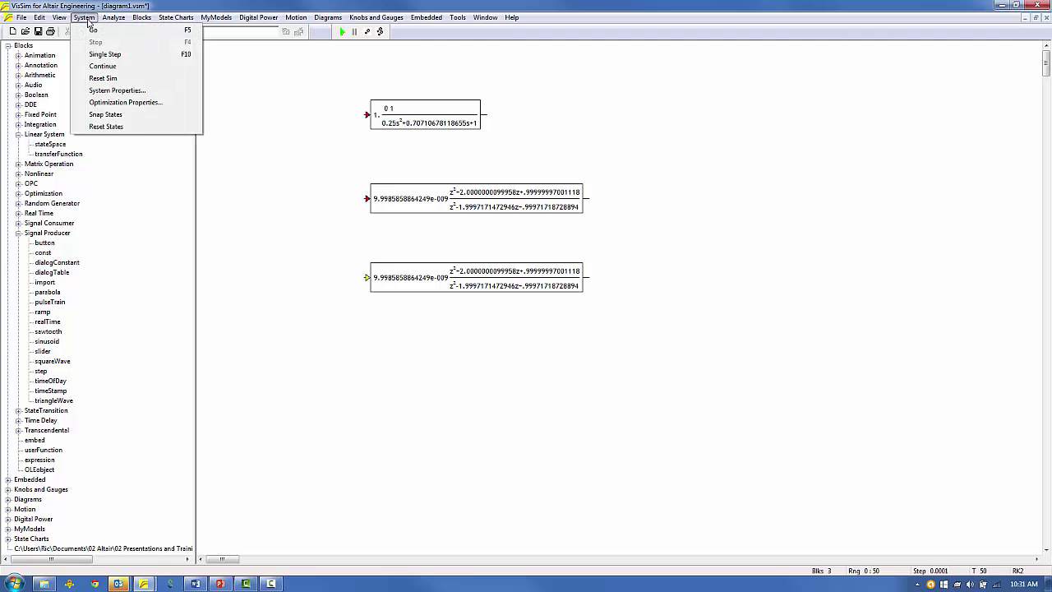
{"action": "left_click", "coordinate": [117, 91]}
{"action": "key", "text": "Tab"}
{"action": "key", "text": "Tab"}
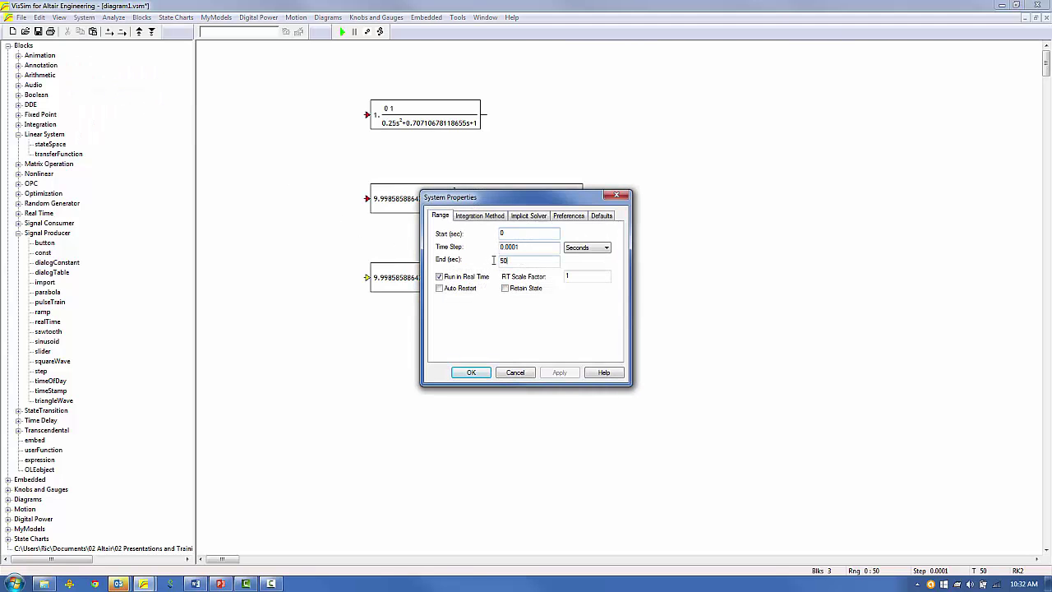
{"action": "type", "text": "5"}
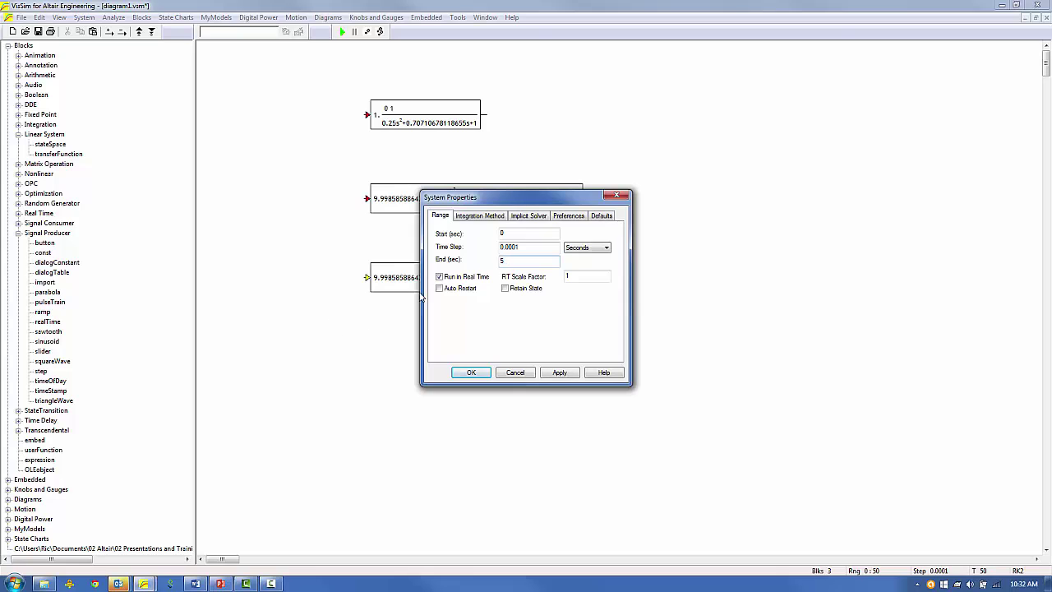
{"action": "left_click", "coordinate": [439, 277]}
{"action": "left_click", "coordinate": [474, 374]}
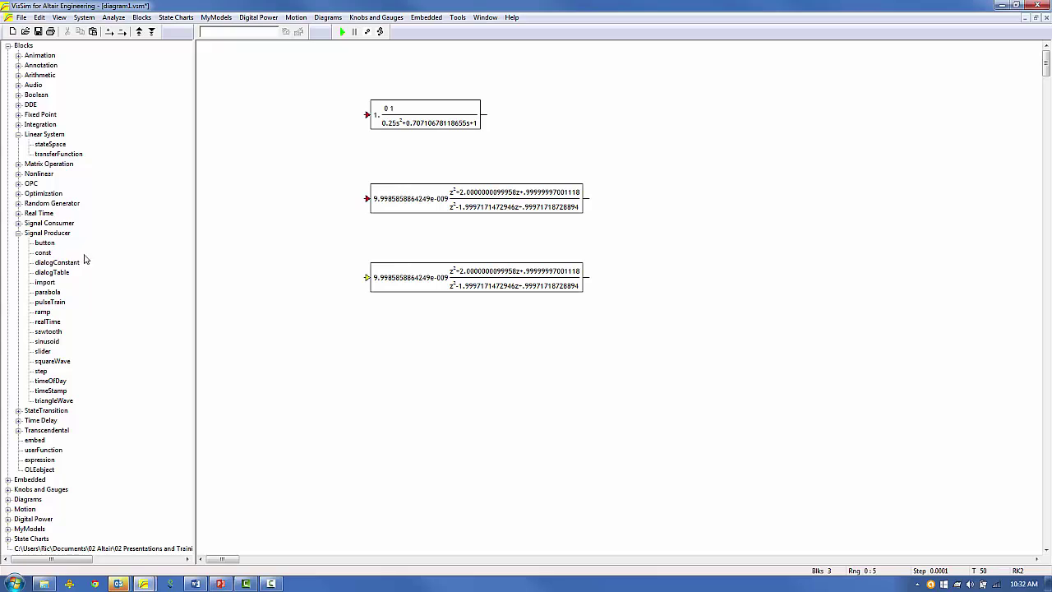
Add a step source and wire it to the inputs of all three transfer function blocks.
{"action": "left_click_drag", "start_coordinate": [42, 371], "coordinate": [313, 184]}
{"action": "left_click_drag", "start_coordinate": [367, 117], "coordinate": [320, 193]}
{"action": "left_click_drag", "start_coordinate": [367, 277], "coordinate": [321, 193]}
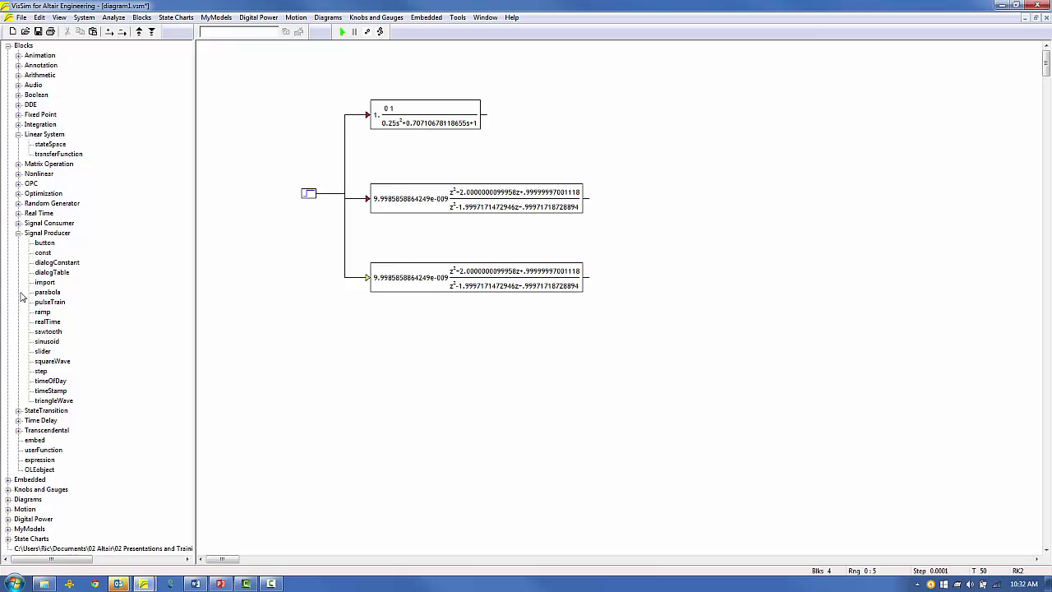
Add a plot block and wire the three transfer function outputs to its first three inputs.
{"action": "left_click", "coordinate": [18, 222]}
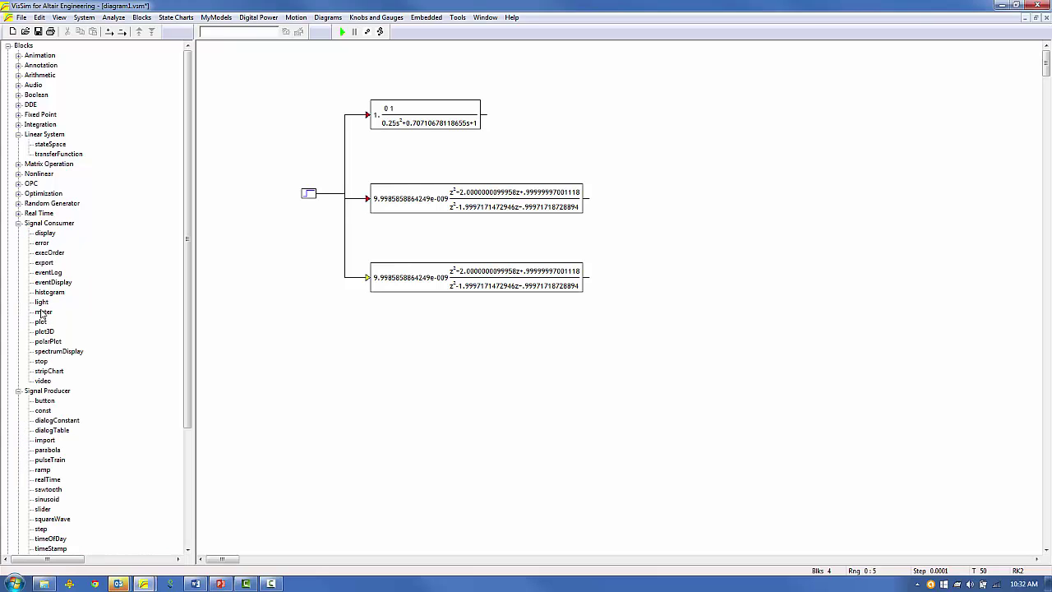
{"action": "left_click", "coordinate": [727, 141]}
{"action": "left_click_drag", "start_coordinate": [728, 140], "coordinate": [587, 198]}
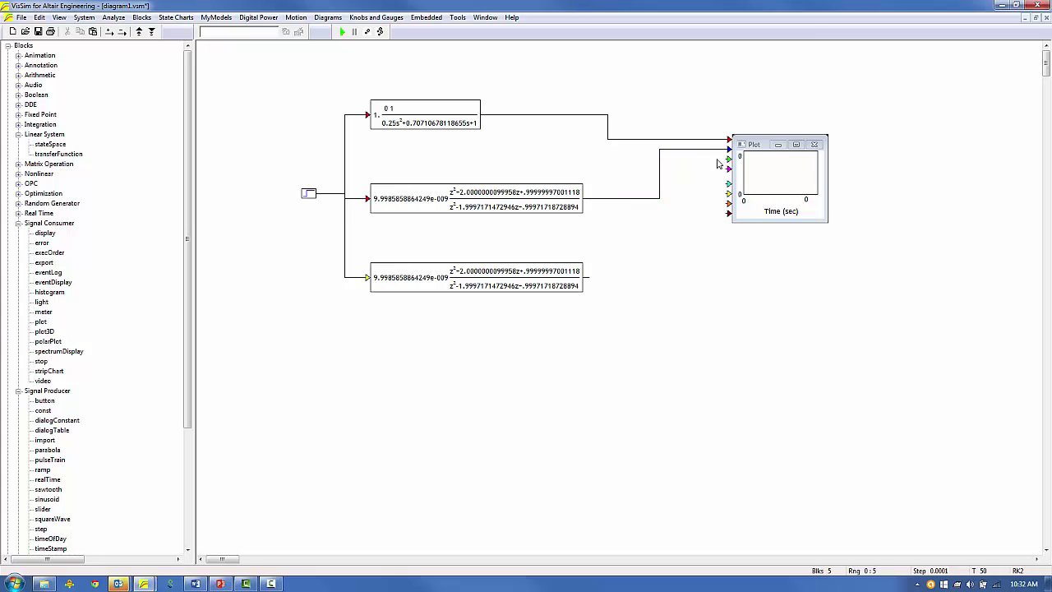
{"action": "left_click_drag", "start_coordinate": [728, 159], "coordinate": [585, 277]}
Tidy the diagram by enlarging the plot and aligning the blocks to straighten the wires, and run the simulation.
{"action": "left_click_drag", "start_coordinate": [733, 202], "coordinate": [661, 251]}
{"action": "left_click_drag", "start_coordinate": [510, 201], "coordinate": [500, 201]}
{"action": "left_click_drag", "start_coordinate": [696, 217], "coordinate": [703, 206]}
{"action": "left_click_drag", "start_coordinate": [761, 261], "coordinate": [922, 349]}
{"action": "left_click_drag", "start_coordinate": [308, 193], "coordinate": [308, 198]}
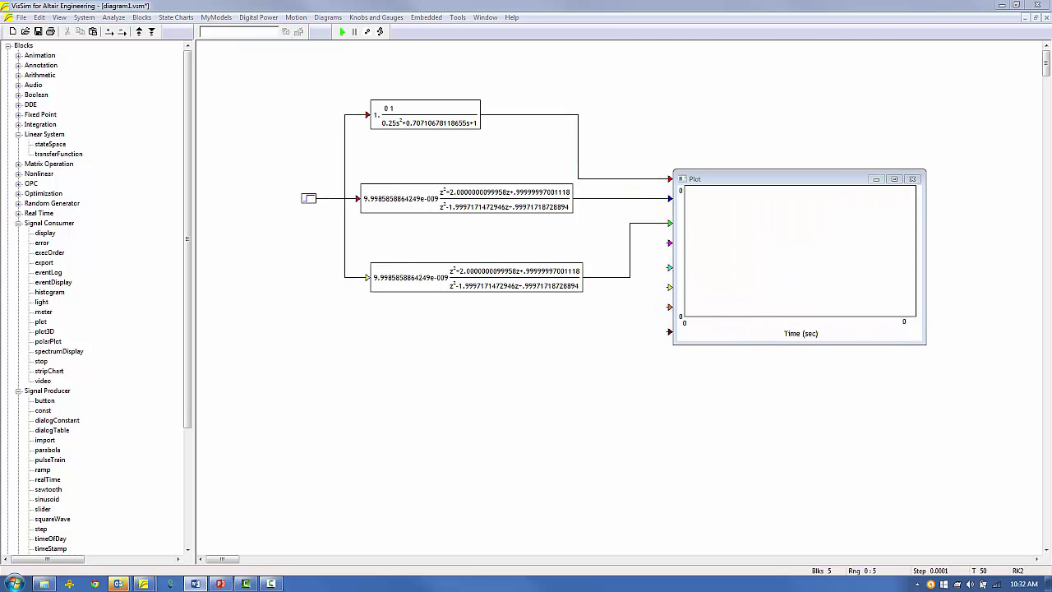
{"action": "left_click", "coordinate": [342, 31]}
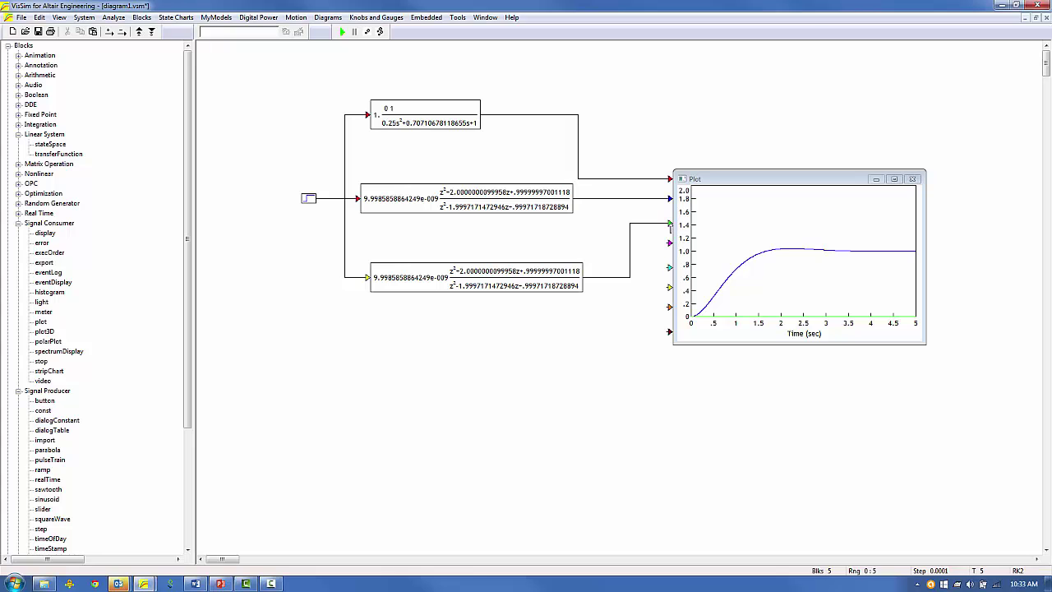
Review the gain and scaled fixed-point settings of the lowest transfer function block.
{"action": "double_click", "coordinate": [470, 281]}
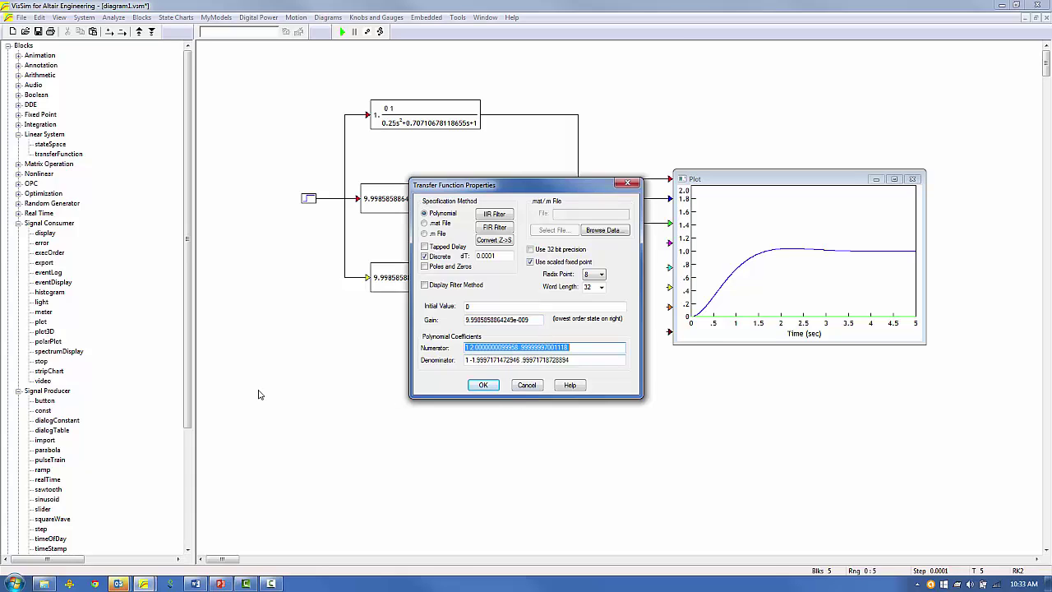
{"action": "left_click", "coordinate": [235, 421]}
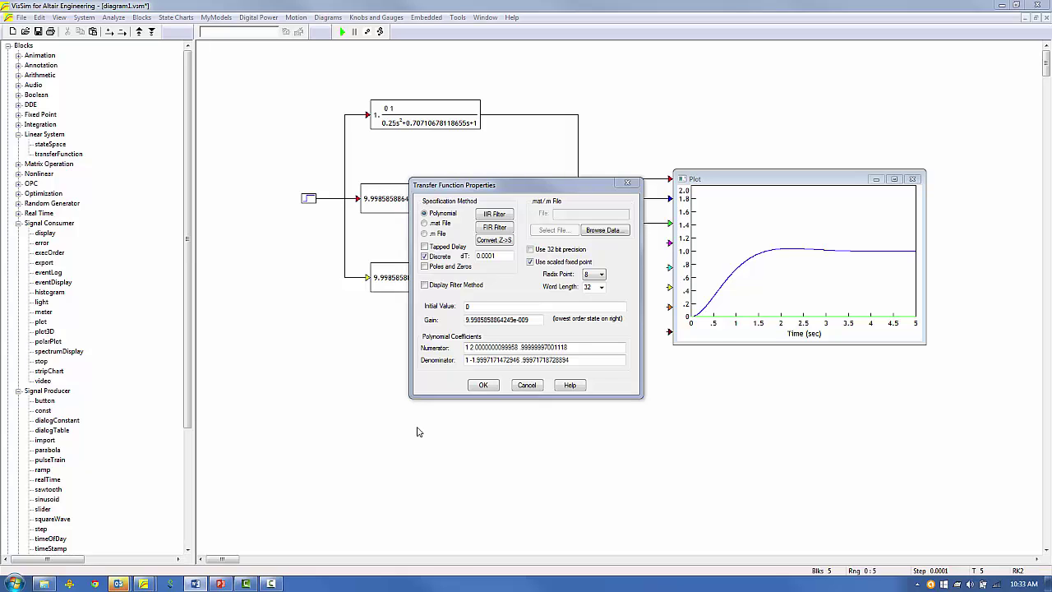
{"action": "key", "text": "Return"}
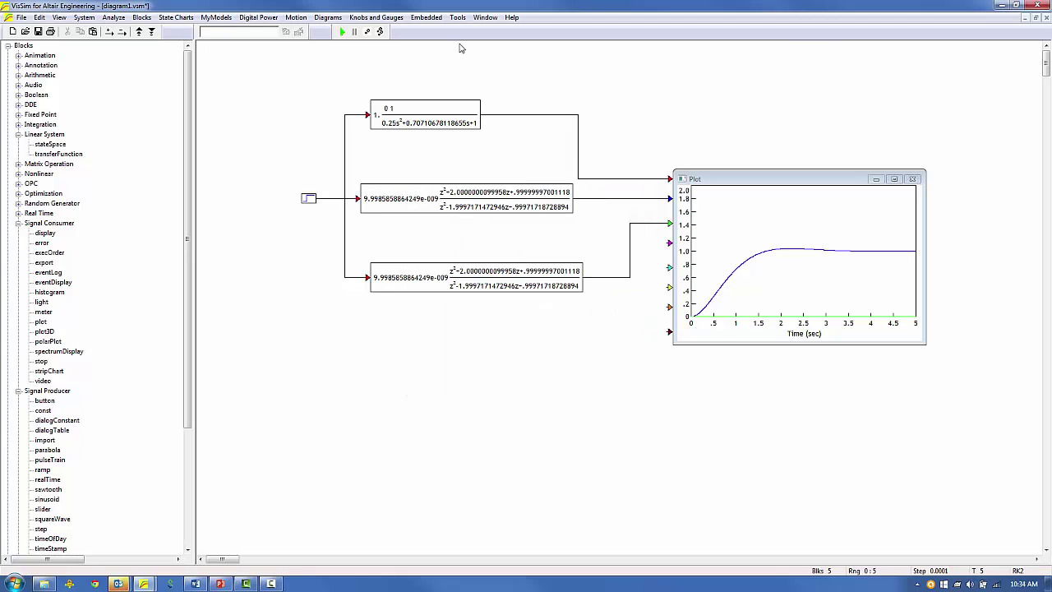
Compute 2^-24 in the VML Workspace and compare the result with the gain of the discrete filters.
{"action": "left_click", "coordinate": [458, 18]}
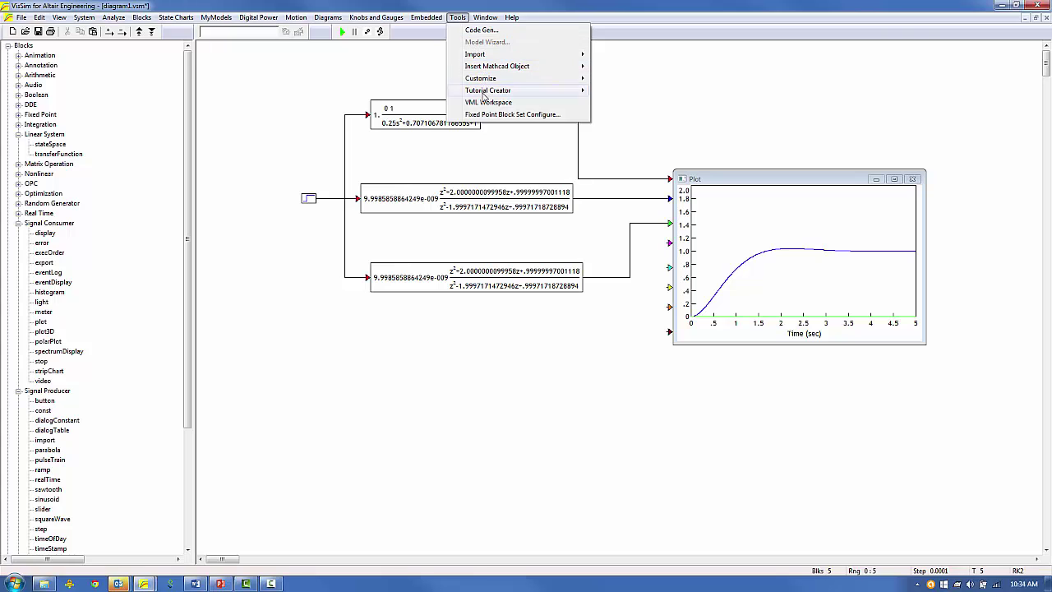
{"action": "left_click", "coordinate": [484, 103]}
{"action": "left_click_drag", "start_coordinate": [92, 33], "coordinate": [400, 144]}
{"action": "type", "text": "2^-24"}
{"action": "key", "text": "Return"}
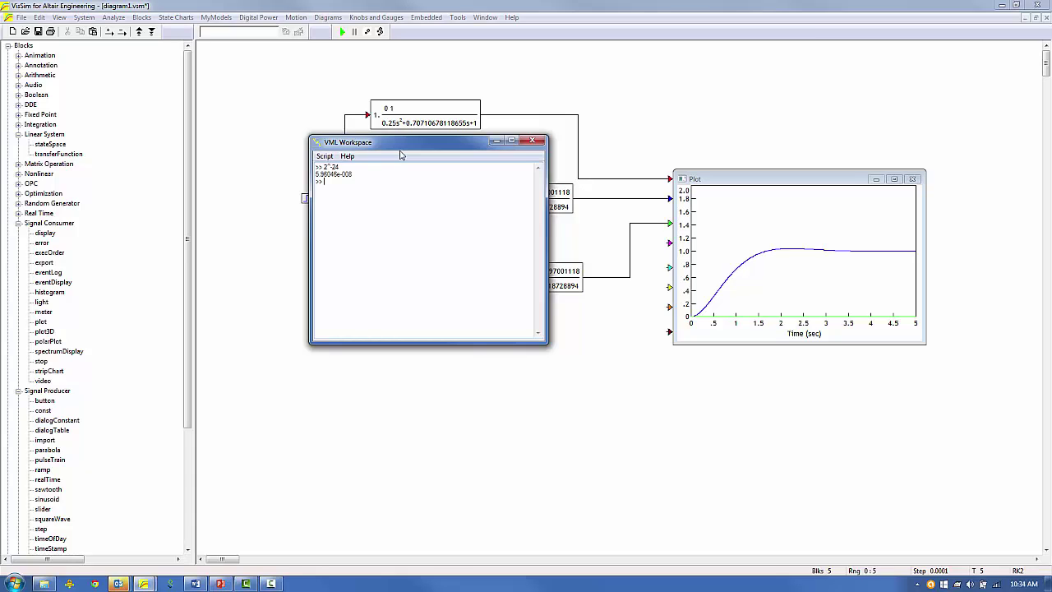
{"action": "left_click", "coordinate": [290, 380]}
{"action": "left_click_drag", "start_coordinate": [388, 147], "coordinate": [779, 130]}
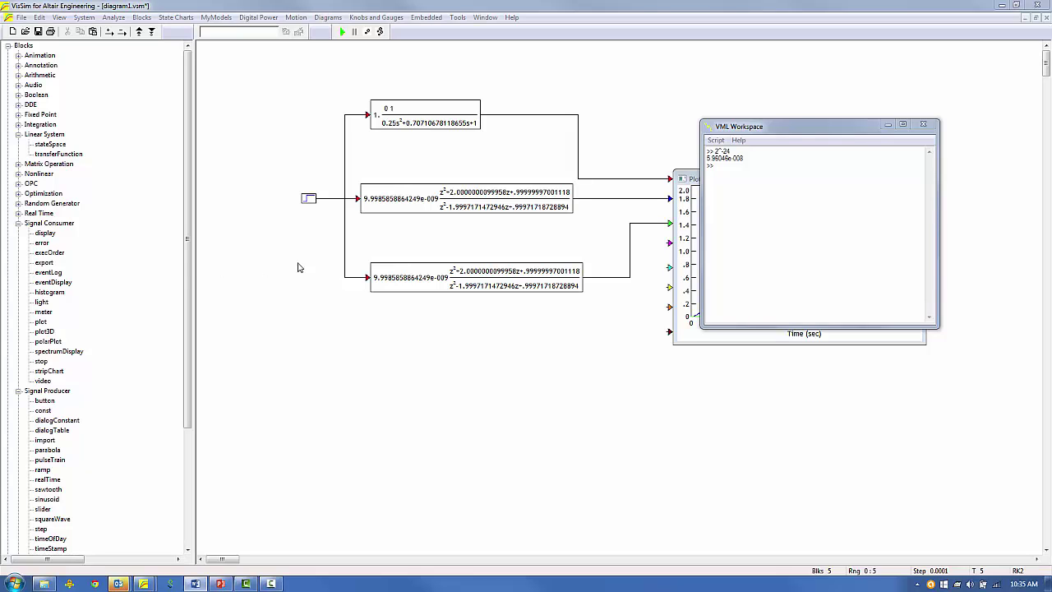
Compute 2^-30 in the VML Workspace and close the workspace.
{"action": "left_click_drag", "start_coordinate": [837, 132], "coordinate": [437, 212]}
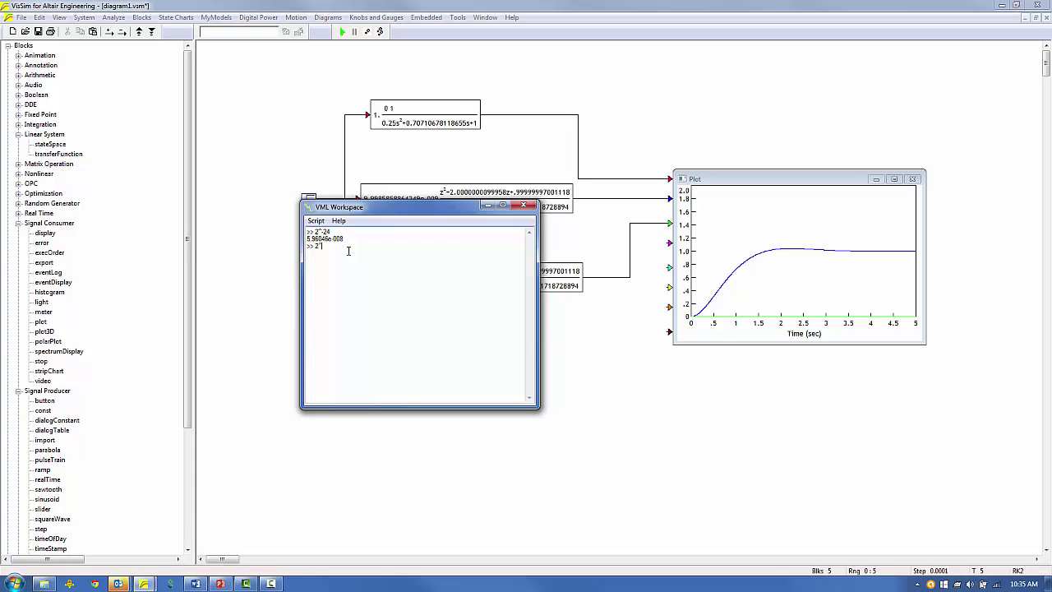
{"action": "type", "text": "-30"}
{"action": "key", "text": "Return"}
{"action": "left_click", "coordinate": [523, 205]}
Set the radix point of the lowest transfer function block's scaled fixed-point format to 2 and run the simulation.
{"action": "double_click", "coordinate": [492, 284]}
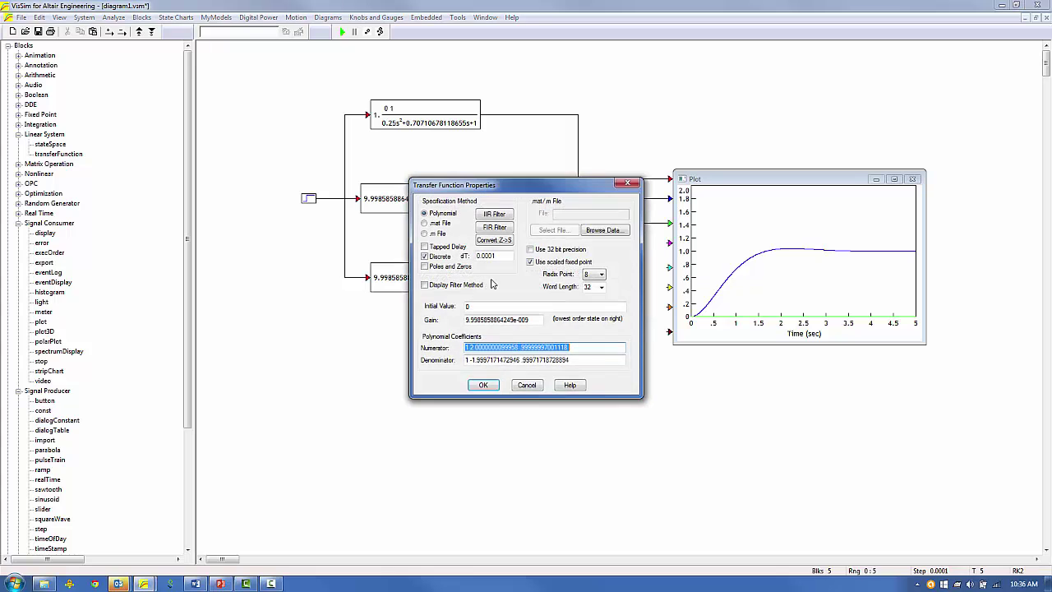
{"action": "left_click", "coordinate": [593, 275]}
{"action": "left_click", "coordinate": [588, 293]}
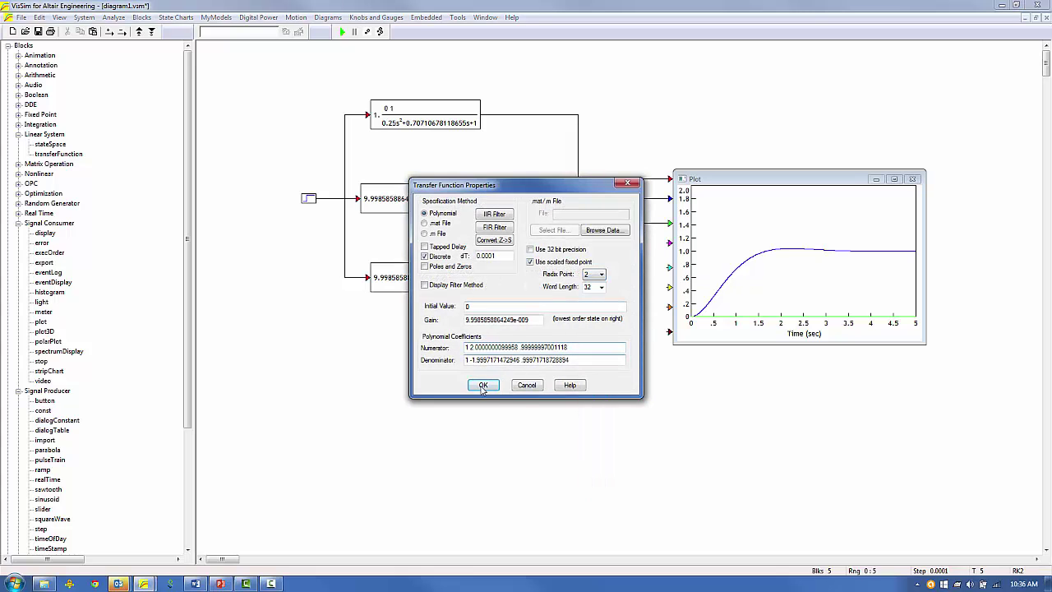
{"action": "left_click", "coordinate": [483, 385]}
{"action": "left_click", "coordinate": [343, 34]}
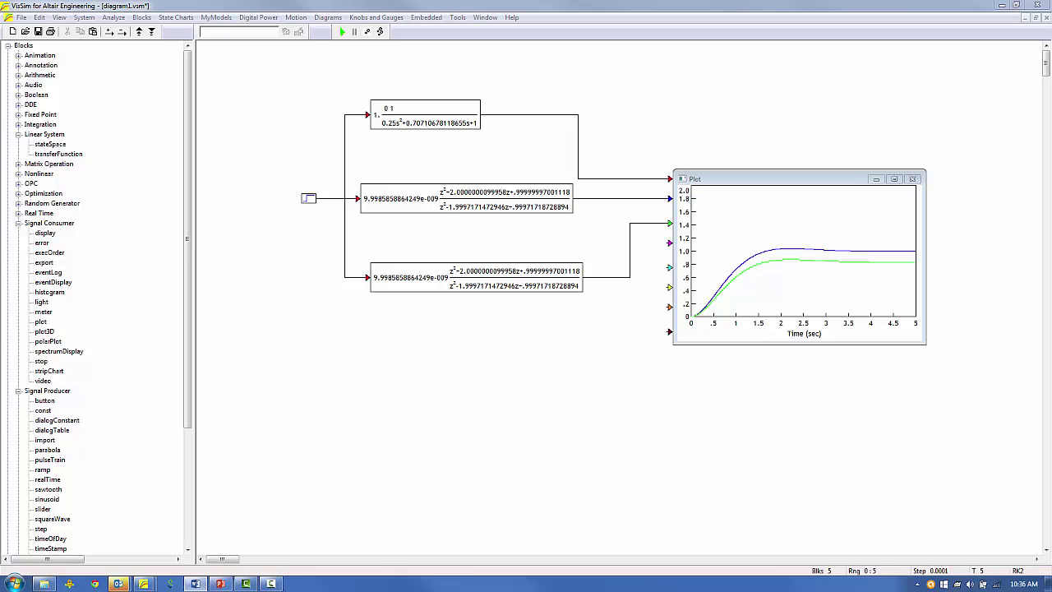
Disconnect the two discrete transfer function blocks by cutting them and pasting them into the empty area below.
{"action": "left_click_drag", "start_coordinate": [448, 161], "coordinate": [480, 291]}
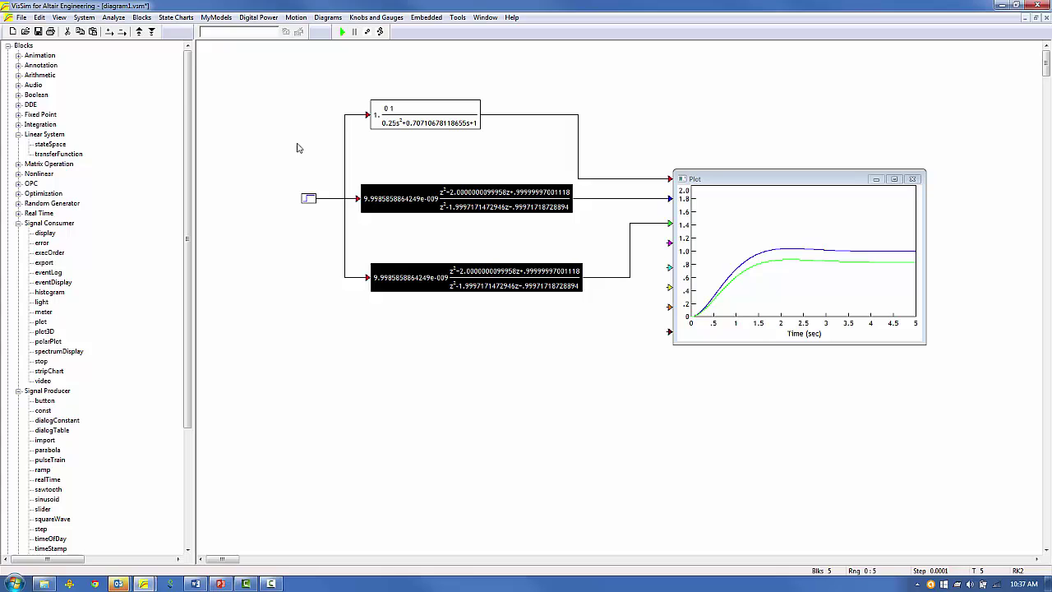
{"action": "left_click", "coordinate": [68, 31]}
{"action": "left_click", "coordinate": [92, 31]}
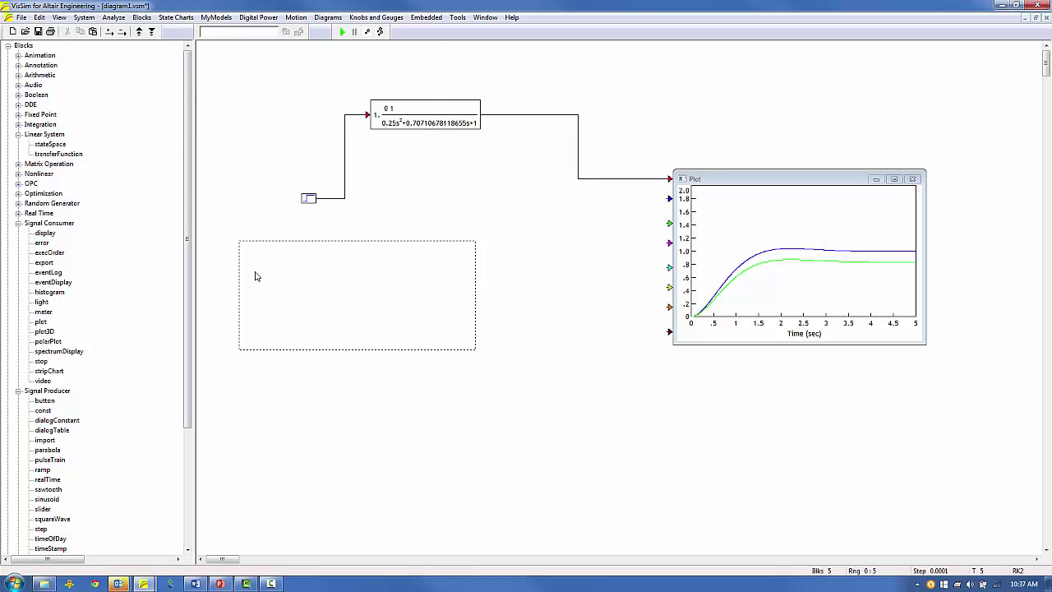
{"action": "left_click", "coordinate": [341, 444]}
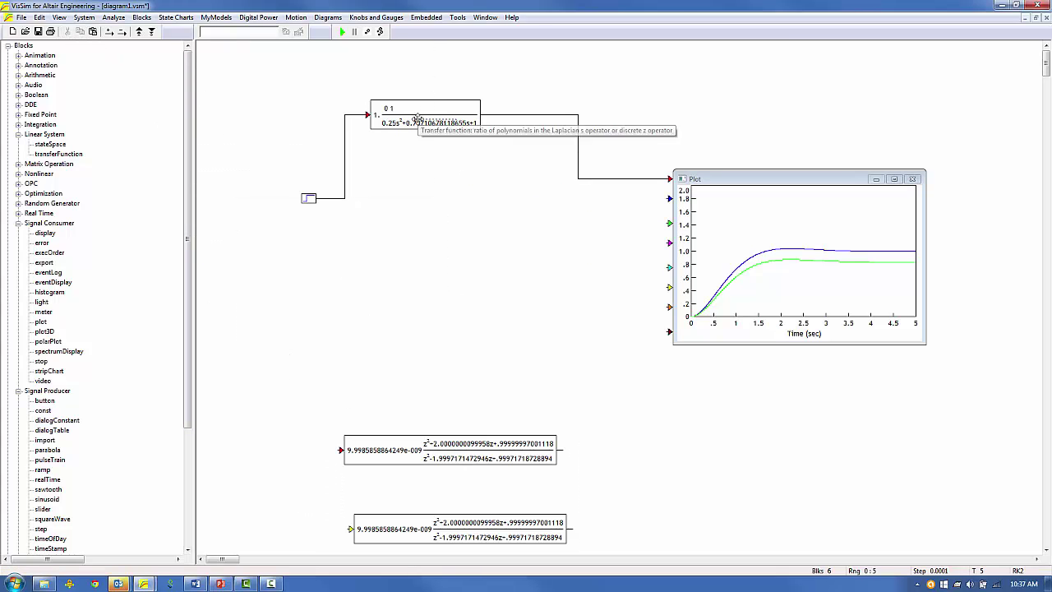
Place a copy of the continuous transfer function below the original and convert it to discrete form with a dT of 0.001.
{"action": "left_click", "coordinate": [369, 197]}
{"action": "double_click", "coordinate": [391, 210]}
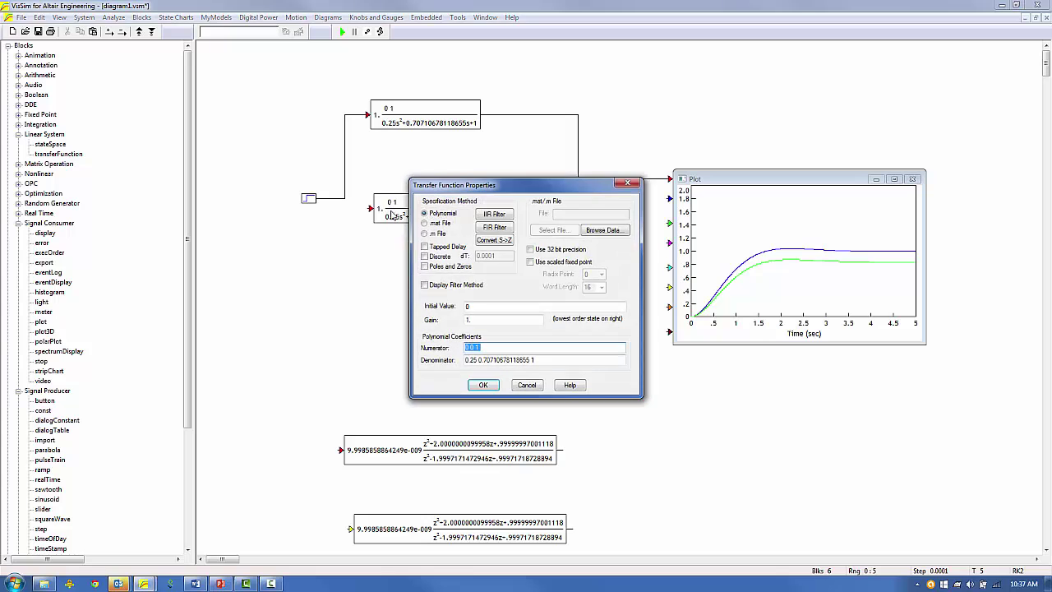
{"action": "left_click", "coordinate": [497, 241]}
{"action": "left_click", "coordinate": [543, 286]}
{"action": "key", "text": "BackSpace"}
{"action": "left_click", "coordinate": [495, 312]}
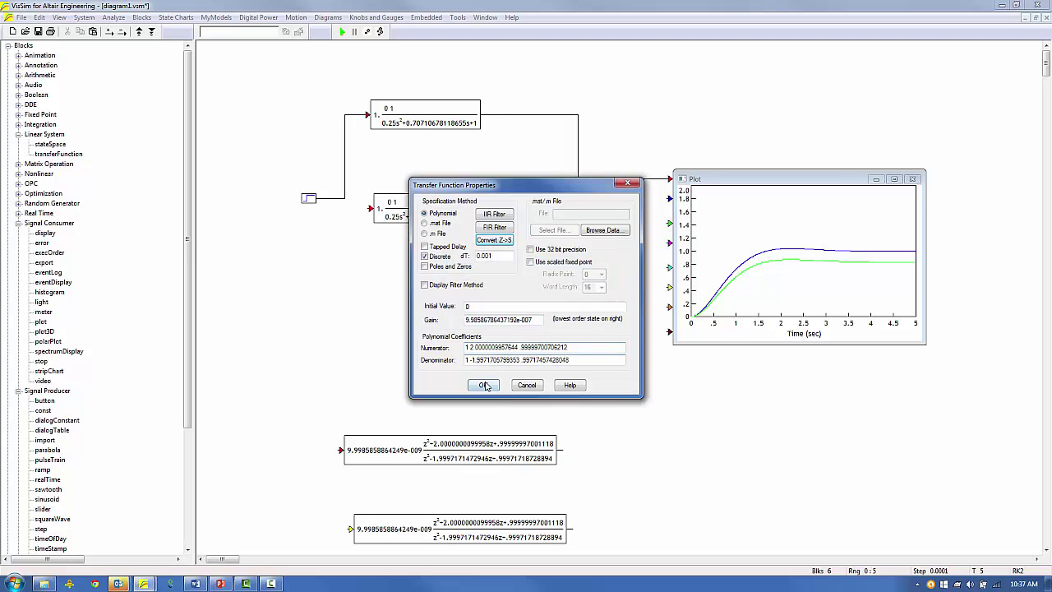
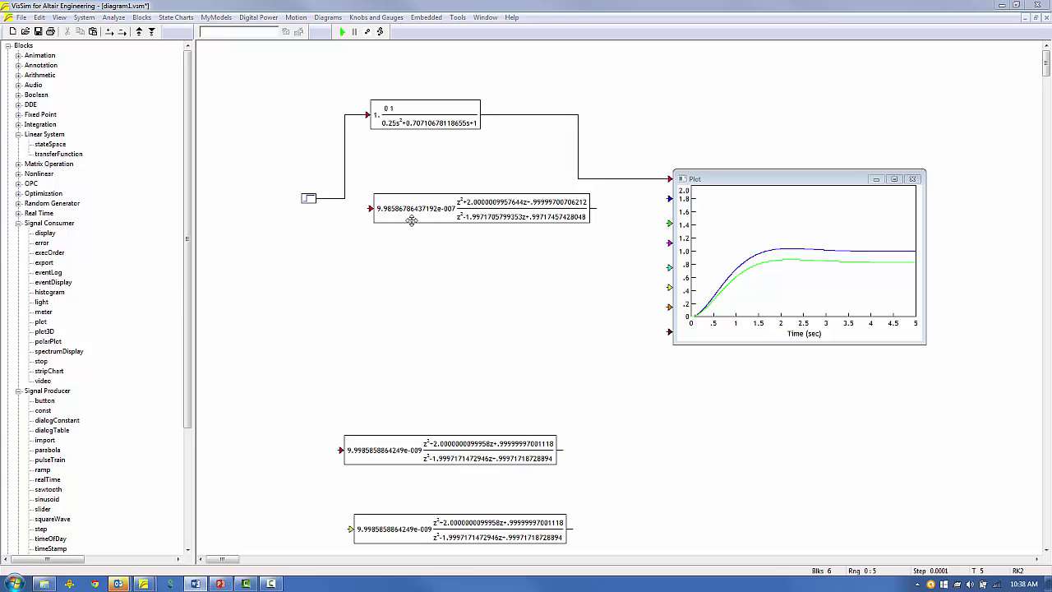
Duplicate the new discrete filter below itself and make the copy scaled fixed point with radix point 8 and word length 32.
{"action": "left_click", "coordinate": [373, 256]}
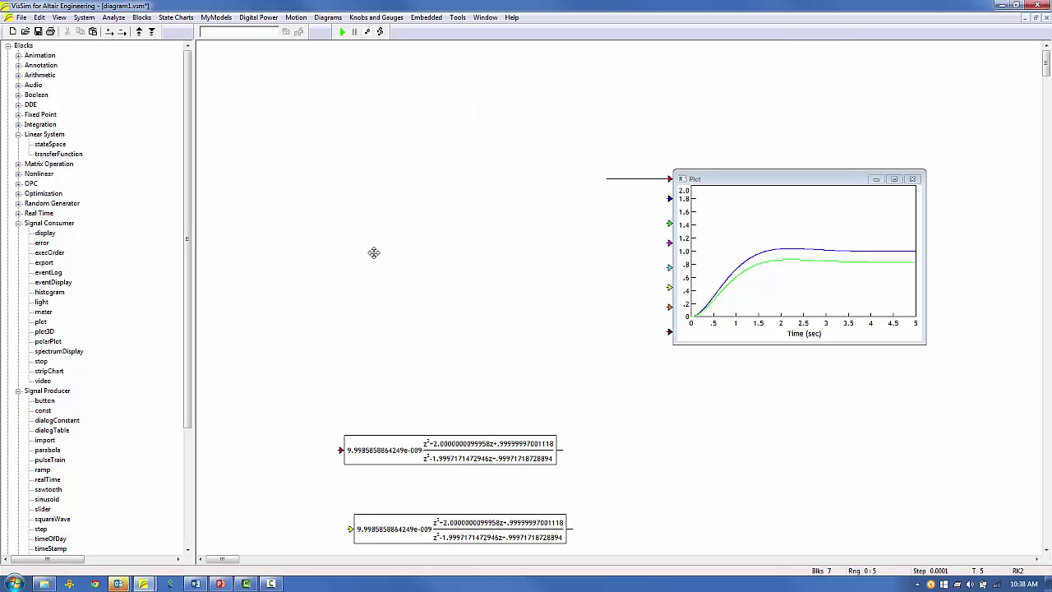
{"action": "double_click", "coordinate": [441, 274]}
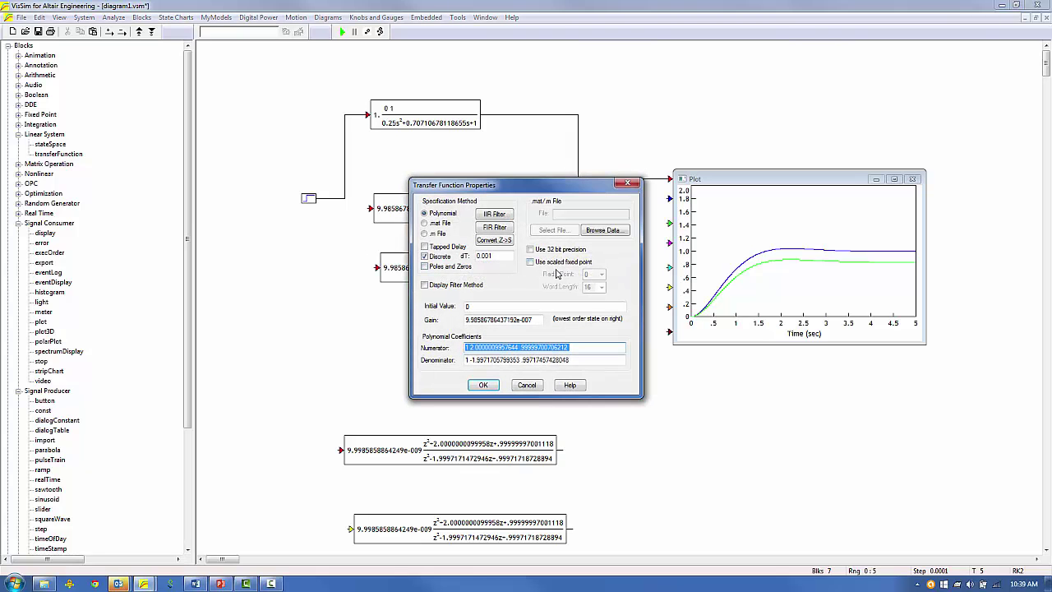
{"action": "left_click", "coordinate": [543, 263]}
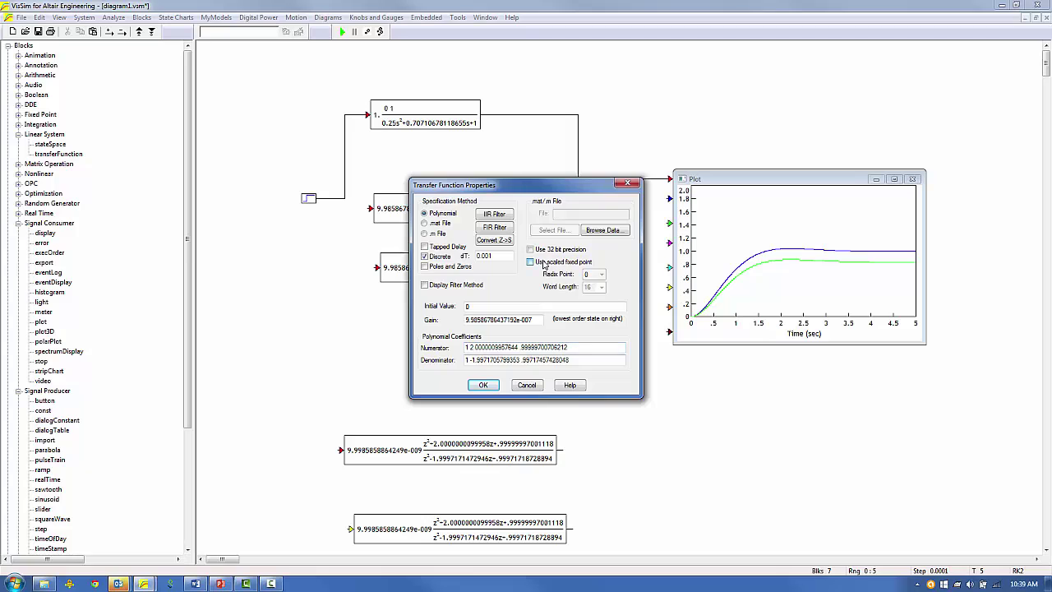
{"action": "left_click", "coordinate": [599, 274]}
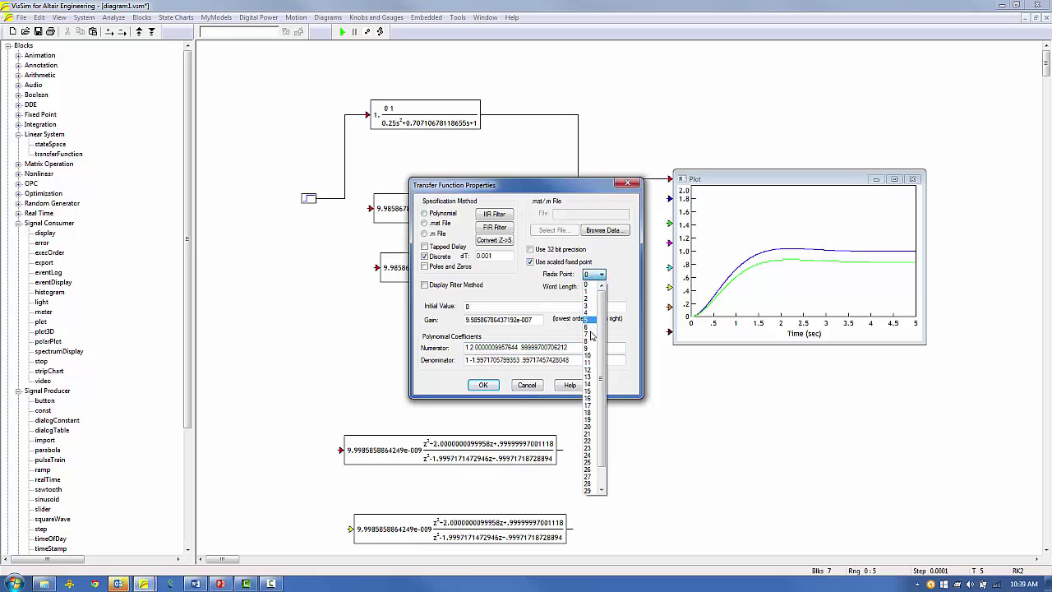
{"action": "left_click", "coordinate": [591, 340]}
{"action": "left_click", "coordinate": [602, 287]}
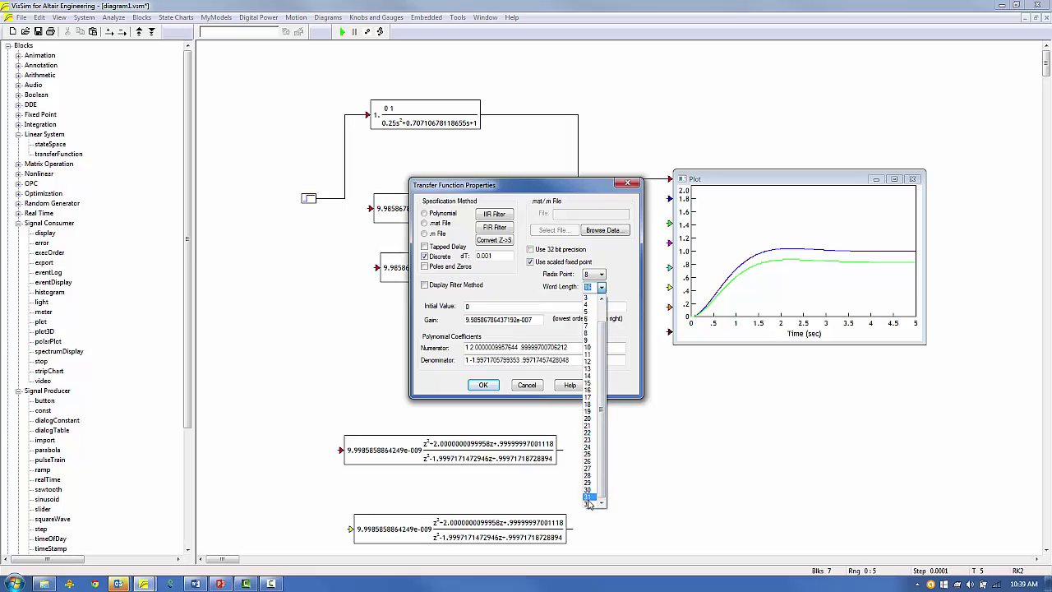
{"action": "left_click", "coordinate": [589, 502]}
{"action": "left_click", "coordinate": [484, 385]}
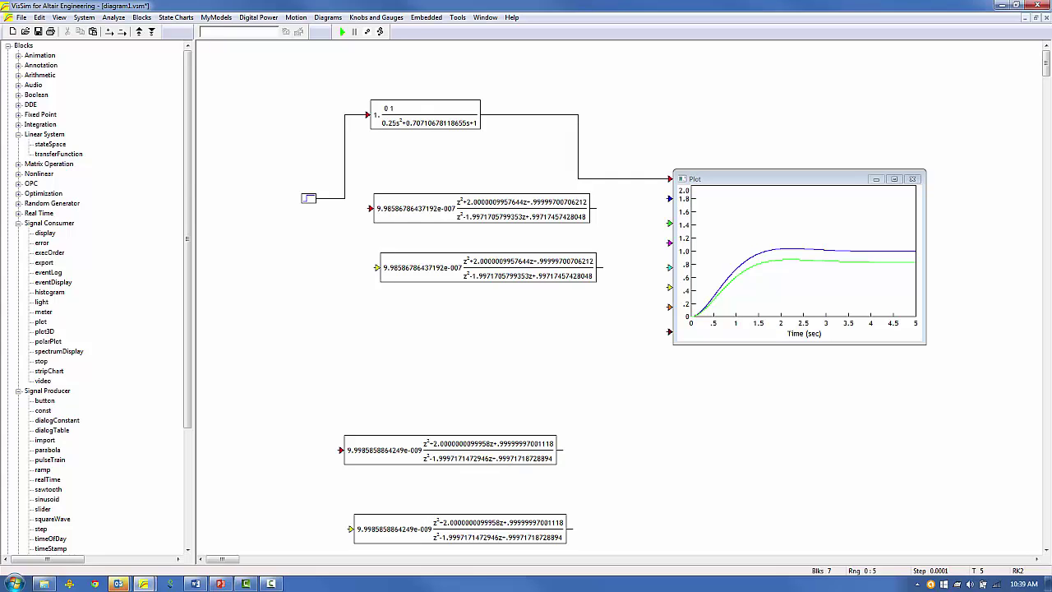
Wire both 0.001 dT filters from the step input to the plot's second and third inputs, and run the simulation.
{"action": "left_click_drag", "start_coordinate": [372, 208], "coordinate": [333, 203]}
{"action": "left_click_drag", "start_coordinate": [377, 267], "coordinate": [331, 211]}
{"action": "left_click_drag", "start_coordinate": [669, 198], "coordinate": [605, 209]}
{"action": "left_click_drag", "start_coordinate": [670, 223], "coordinate": [602, 257]}
{"action": "left_click", "coordinate": [342, 31]}
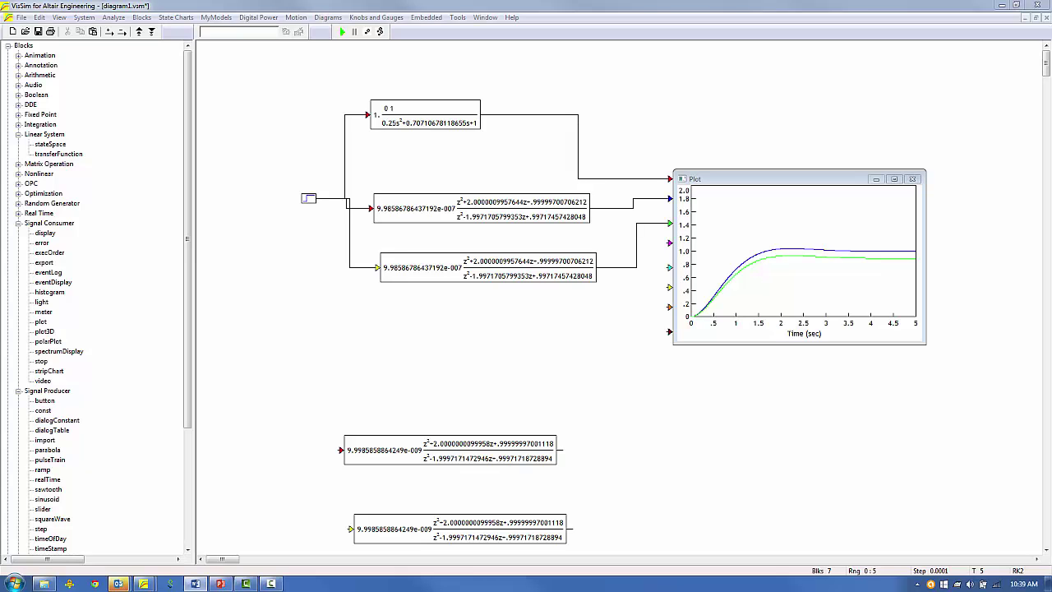
Set the radix point of the 0.001 dT fixed-point filter to 2 and rerun the simulation.
{"action": "double_click", "coordinate": [522, 272]}
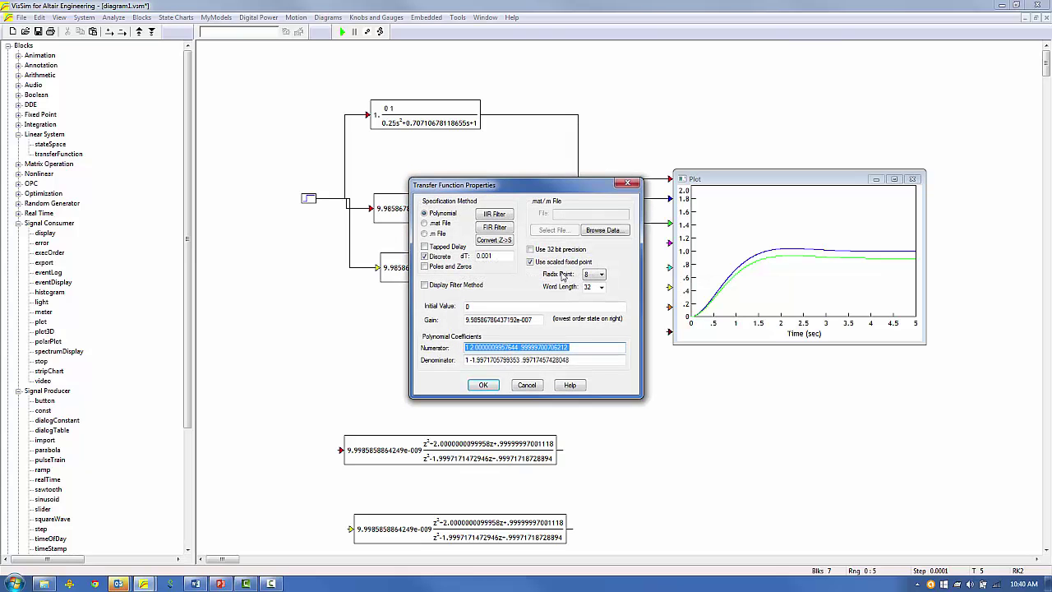
{"action": "left_click", "coordinate": [601, 273]}
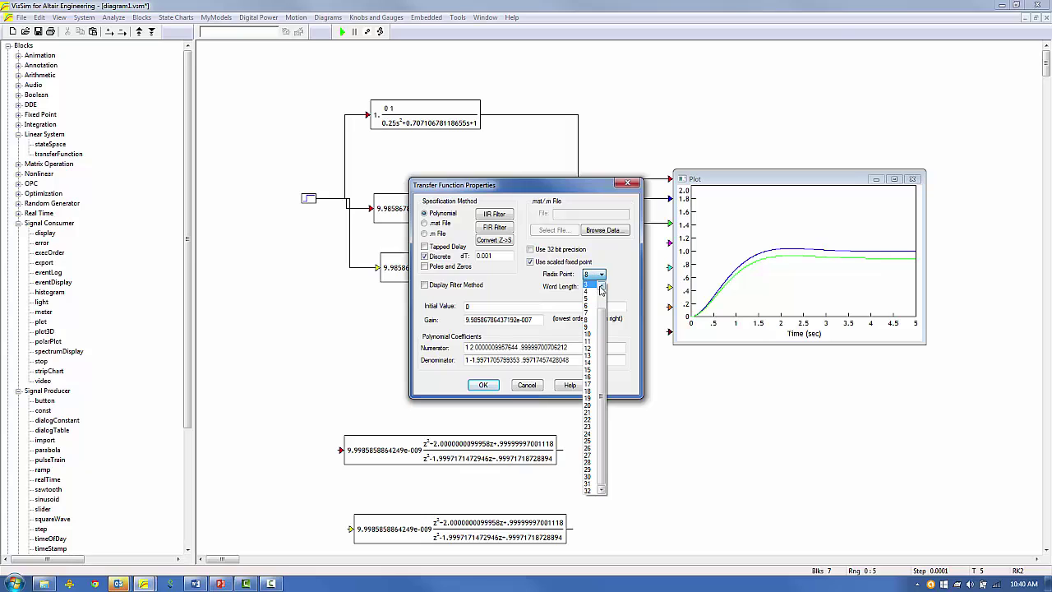
{"action": "scroll", "coordinate": [601, 297], "scroll_direction": "up", "scroll_amount": 1}
{"action": "left_click", "coordinate": [588, 284]}
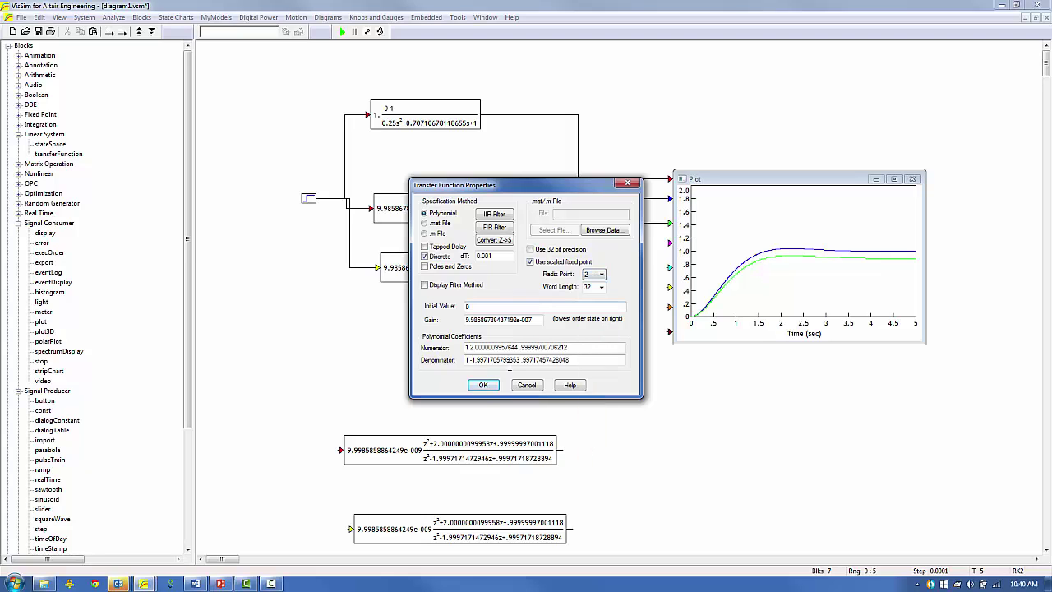
{"action": "left_click", "coordinate": [483, 386]}
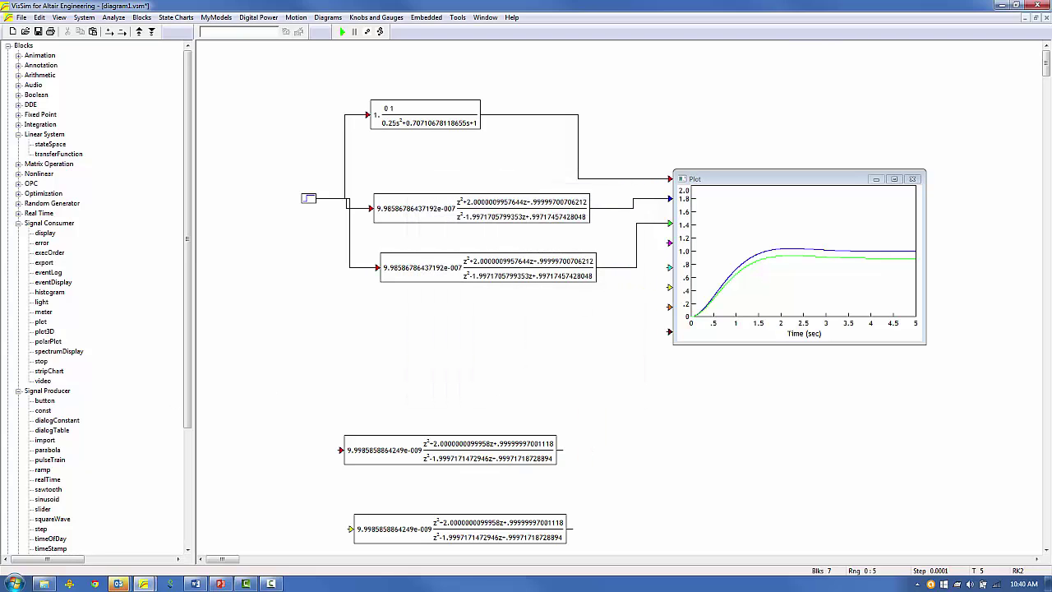
{"action": "left_click", "coordinate": [343, 32]}
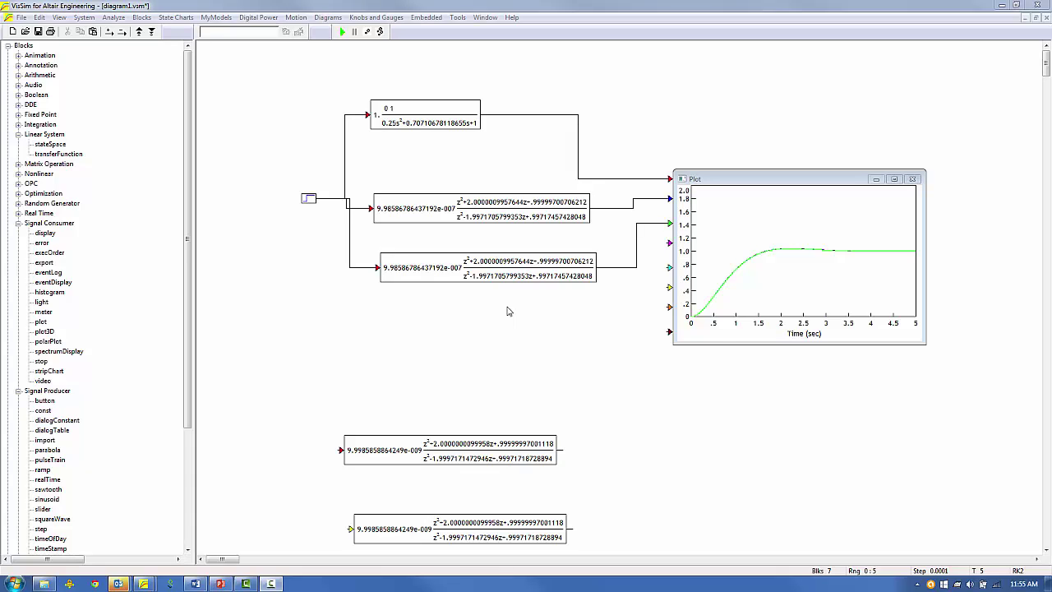
Delete the step source, continuous filter, plot and both 0.0001 dT filters, leaving only the two 0.001 dT filters.
{"action": "left_click_drag", "start_coordinate": [290, 162], "coordinate": [320, 230]}
{"action": "key", "text": "Delete"}
{"action": "left_click_drag", "start_coordinate": [336, 92], "coordinate": [441, 134]}
{"action": "key", "text": "Delete"}
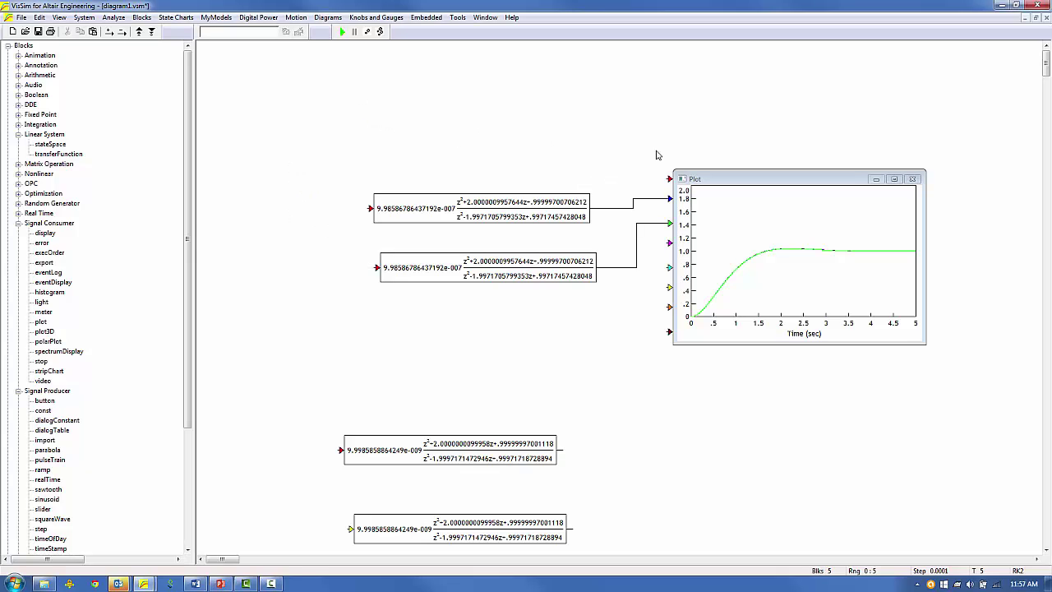
{"action": "left_click_drag", "start_coordinate": [657, 153], "coordinate": [728, 282]}
{"action": "key", "text": "Delete"}
{"action": "left_click_drag", "start_coordinate": [404, 420], "coordinate": [493, 514]}
{"action": "key", "text": "Delete"}
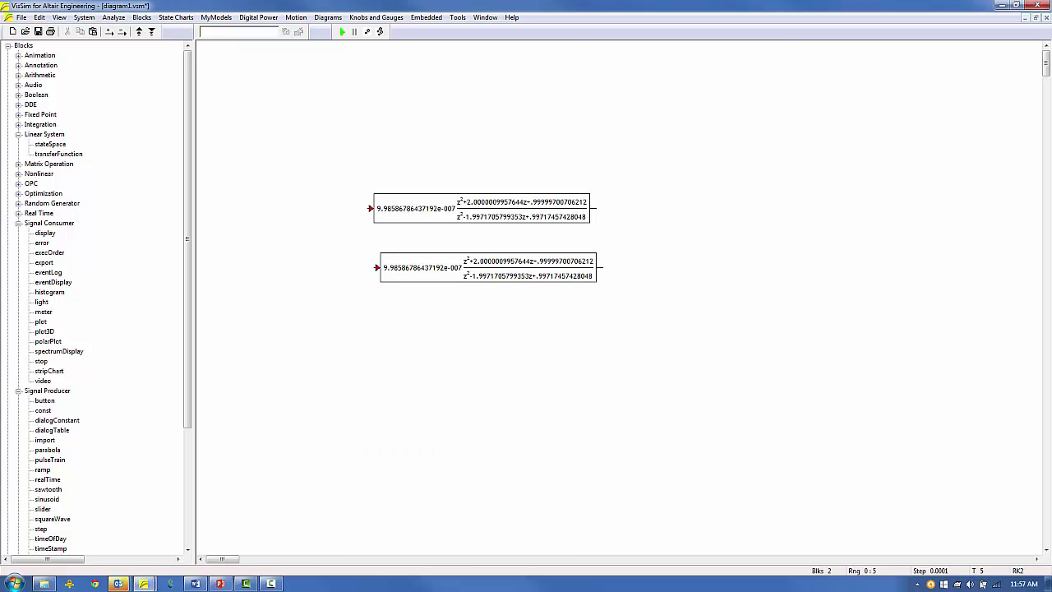
Add a Piccolo Digital/Analog Input for F280X block in front of the upper filter.
{"action": "left_click", "coordinate": [18, 222]}
{"action": "left_click", "coordinate": [17, 233]}
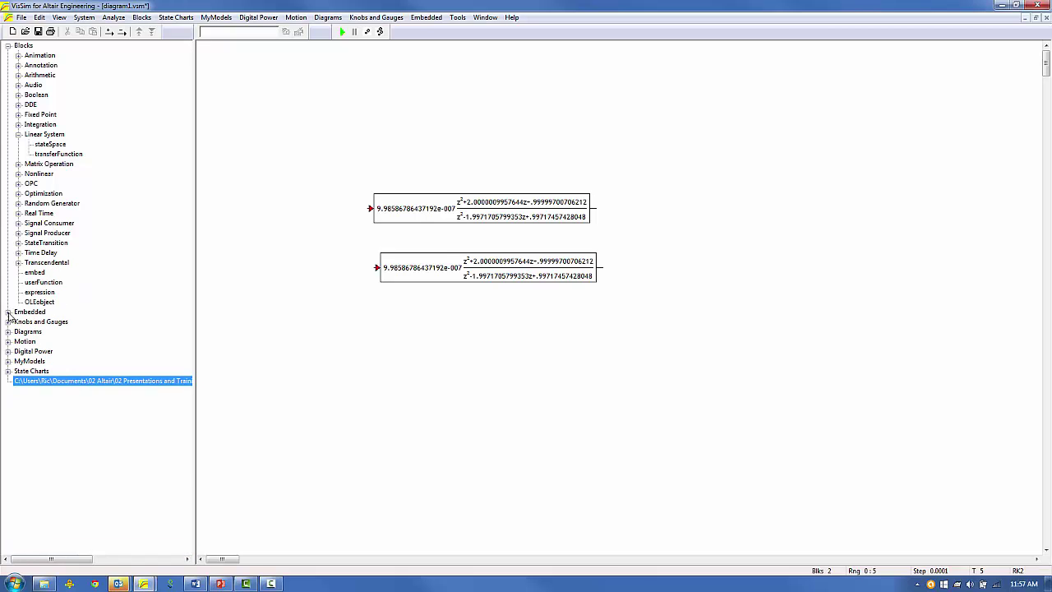
{"action": "left_click", "coordinate": [7, 312]}
{"action": "left_click", "coordinate": [19, 382]}
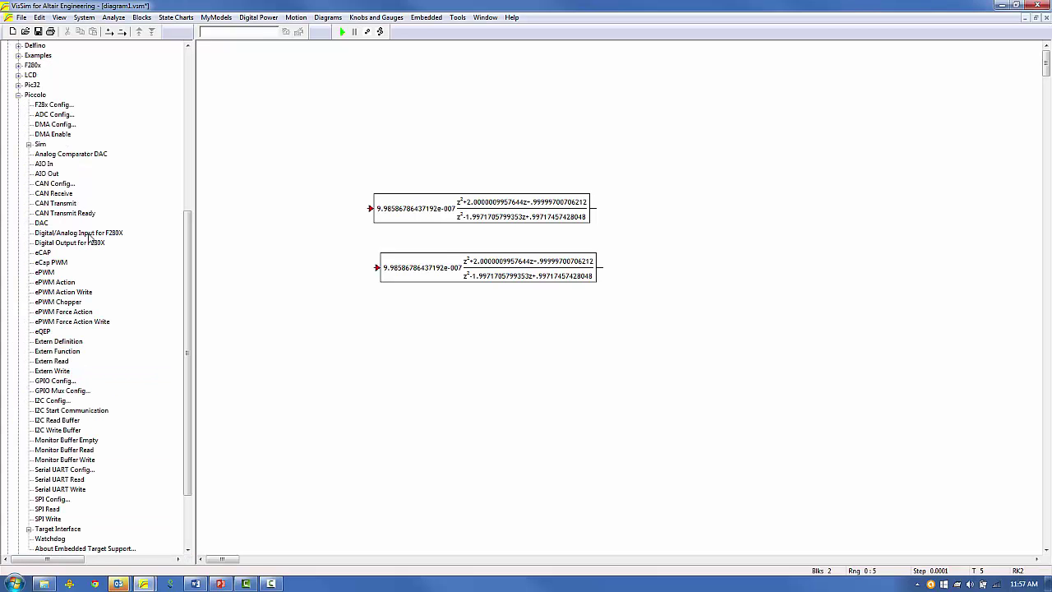
{"action": "left_click_drag", "start_coordinate": [91, 232], "coordinate": [284, 200]}
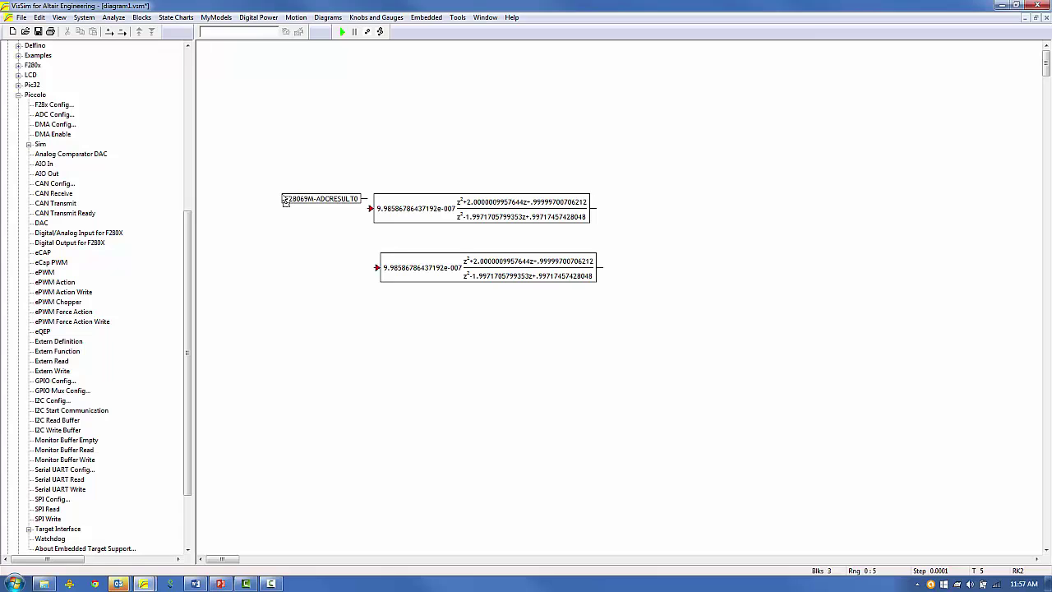
Keep the input block on analog channel 0, connect it to the upper filter, and connect a copy to the lower filter.
{"action": "double_click", "coordinate": [296, 198]}
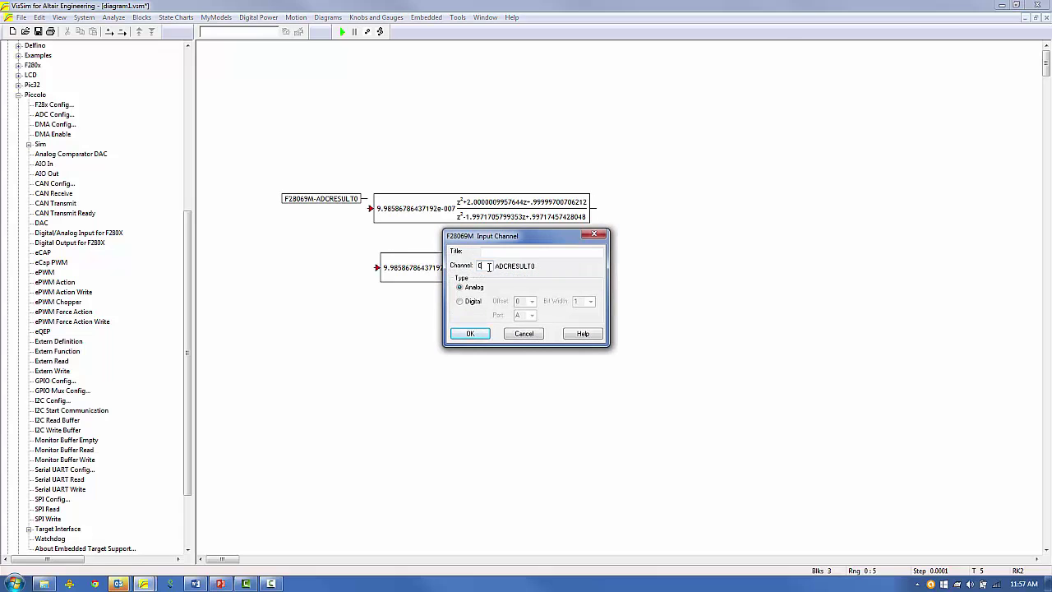
{"action": "left_click", "coordinate": [471, 333]}
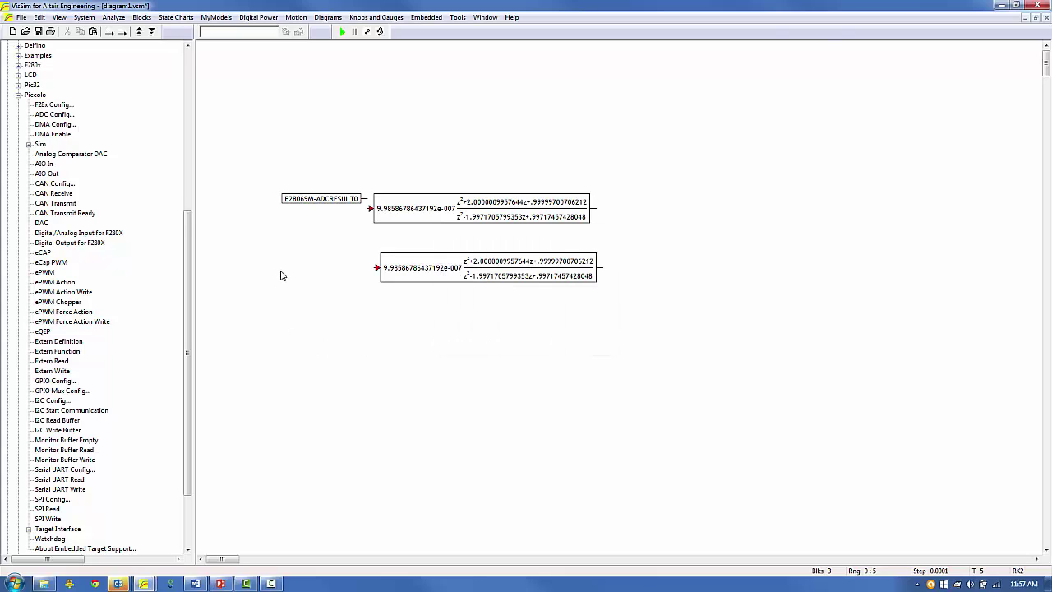
{"action": "left_click_drag", "start_coordinate": [299, 199], "coordinate": [283, 215]}
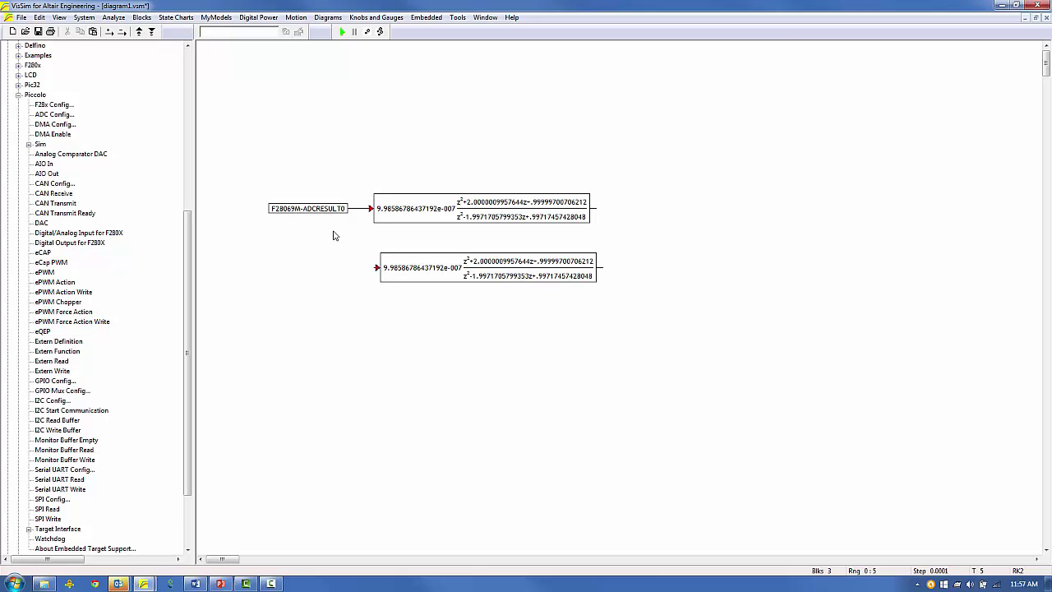
{"action": "left_click_drag", "start_coordinate": [310, 207], "coordinate": [377, 268]}
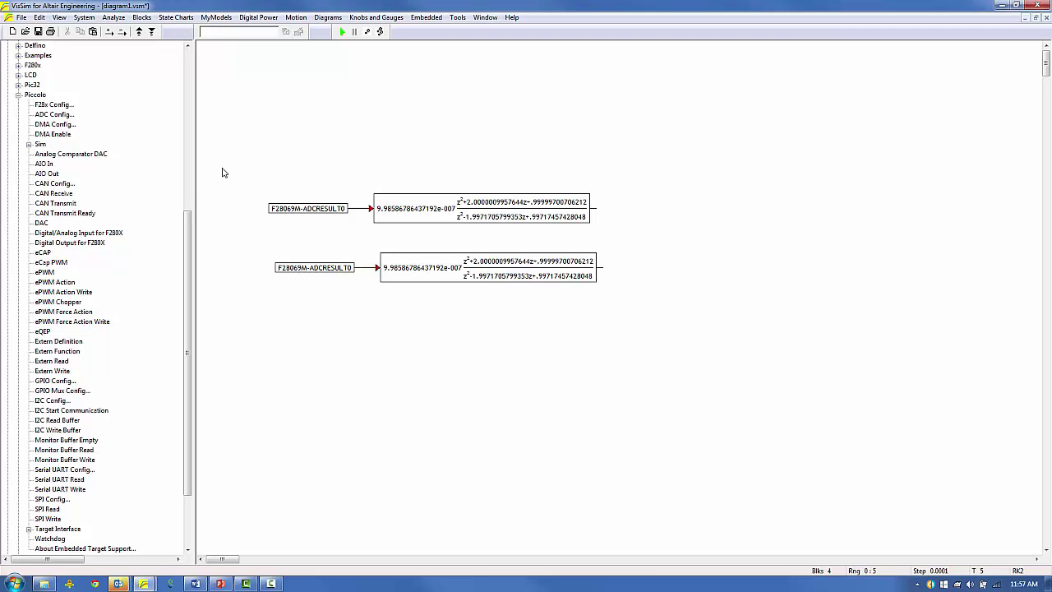
Group the upper ADC input and its filter into a compound block named Floating Point Filter.
{"action": "left_click_drag", "start_coordinate": [242, 179], "coordinate": [419, 219]}
{"action": "right_click", "coordinate": [419, 220]}
{"action": "left_click", "coordinate": [476, 355]}
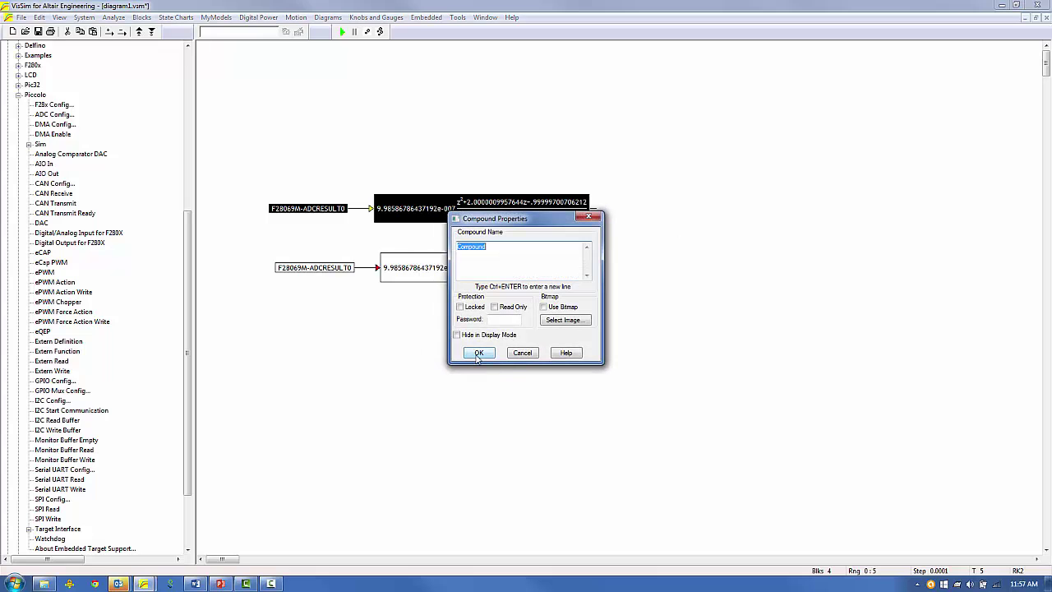
{"action": "type", "text": "Floating Point Filter"}
{"action": "left_click", "coordinate": [478, 353]}
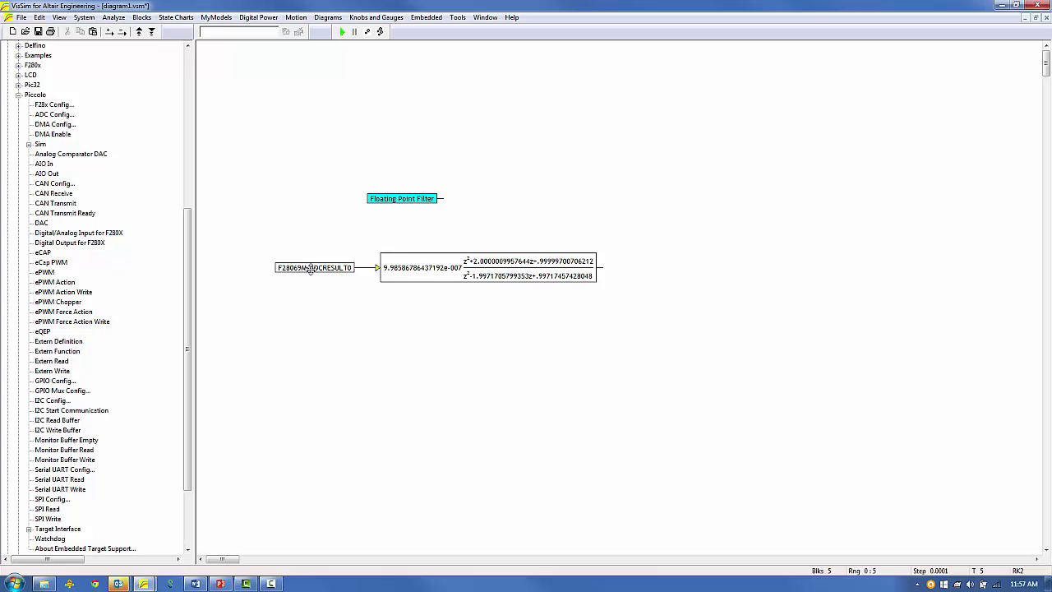
Group the lower ADC input and its filter into a compound block named Fixed Point Filter.
{"action": "left_click_drag", "start_coordinate": [299, 255], "coordinate": [419, 273]}
{"action": "right_click", "coordinate": [419, 271]}
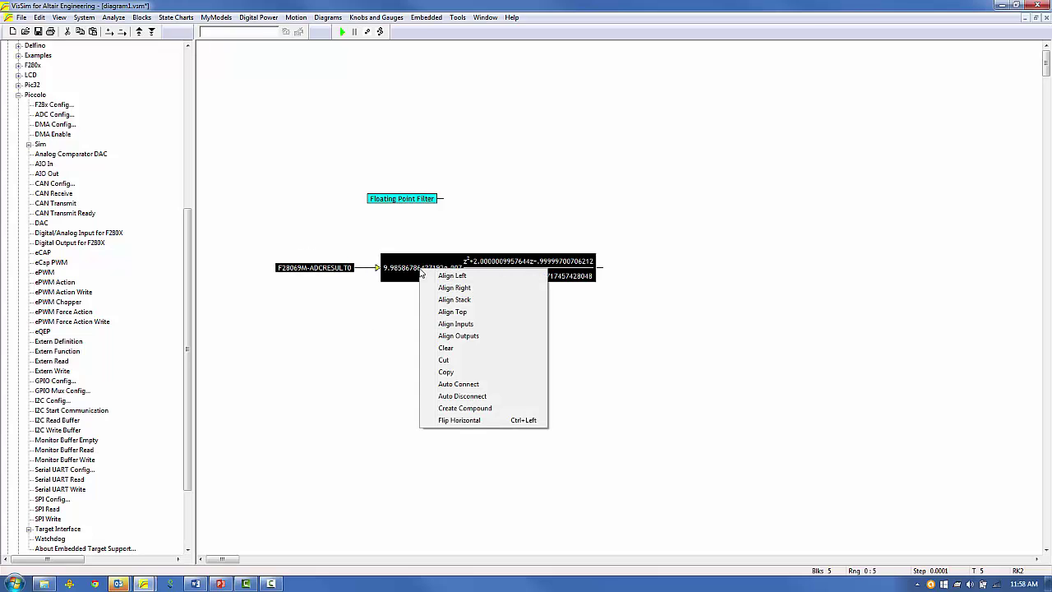
{"action": "left_click", "coordinate": [460, 407]}
{"action": "type", "text": "Fixed P"}
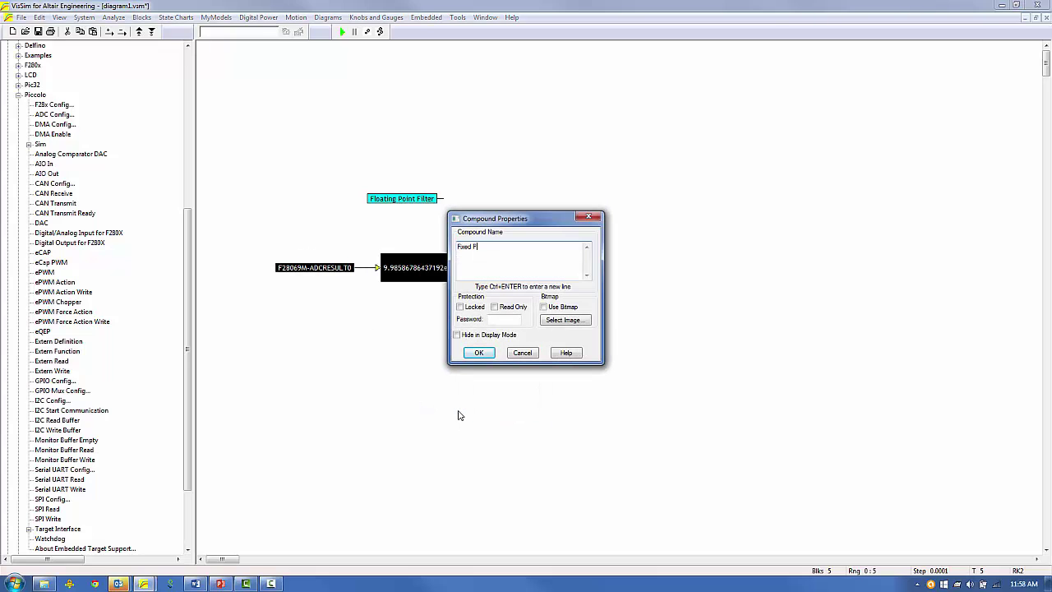
{"action": "type", "text": "oint Filter"}
{"action": "key", "text": "Return"}
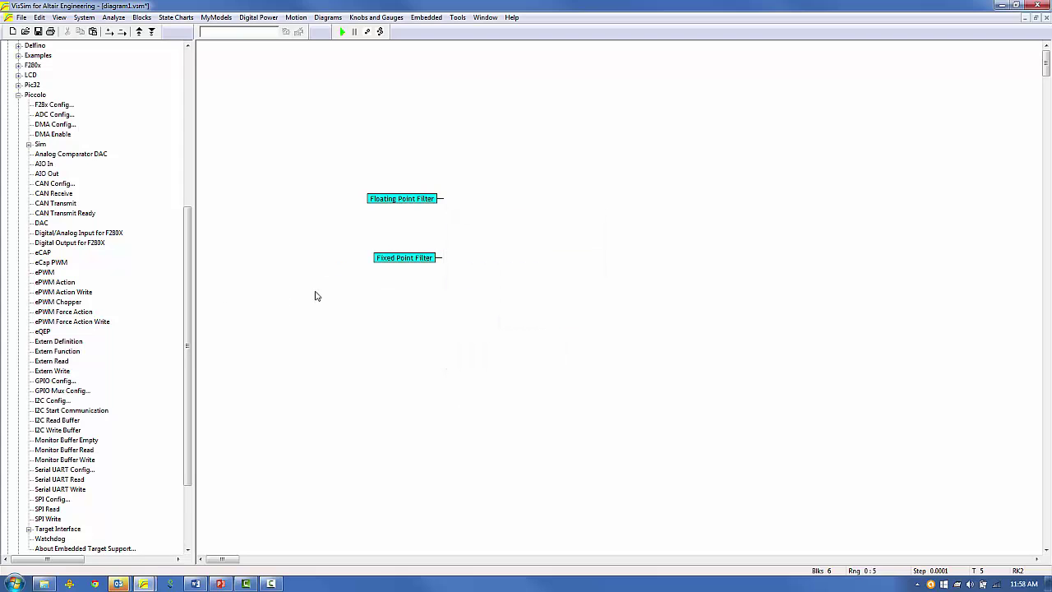
Turn on Enabled Execution for the Floating Point Filter compound.
{"action": "double_click", "coordinate": [384, 199]}
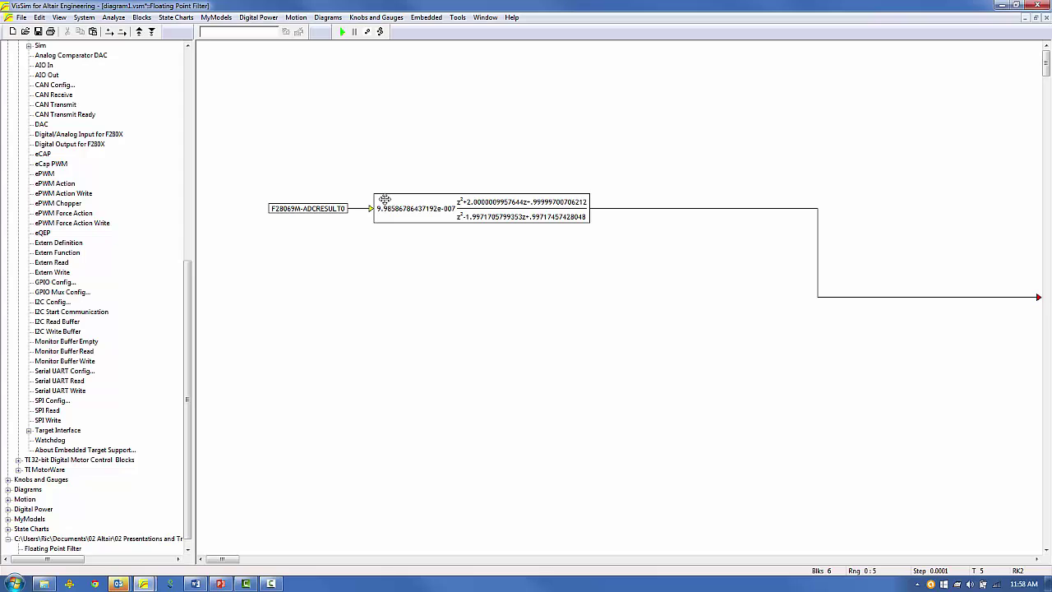
{"action": "right_click", "coordinate": [383, 197]}
{"action": "right_click", "coordinate": [387, 204]}
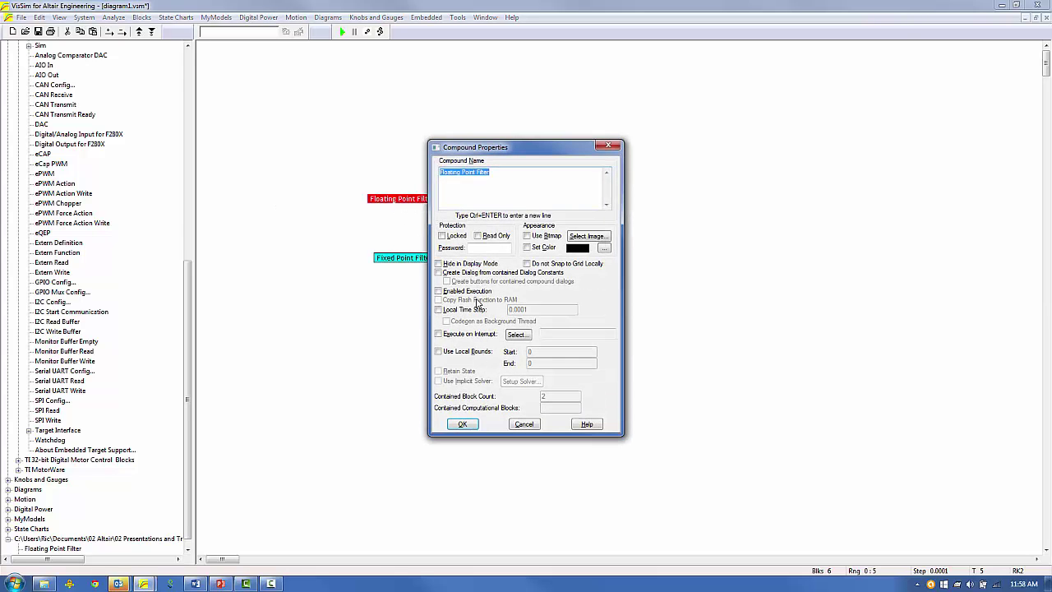
{"action": "left_click", "coordinate": [445, 293]}
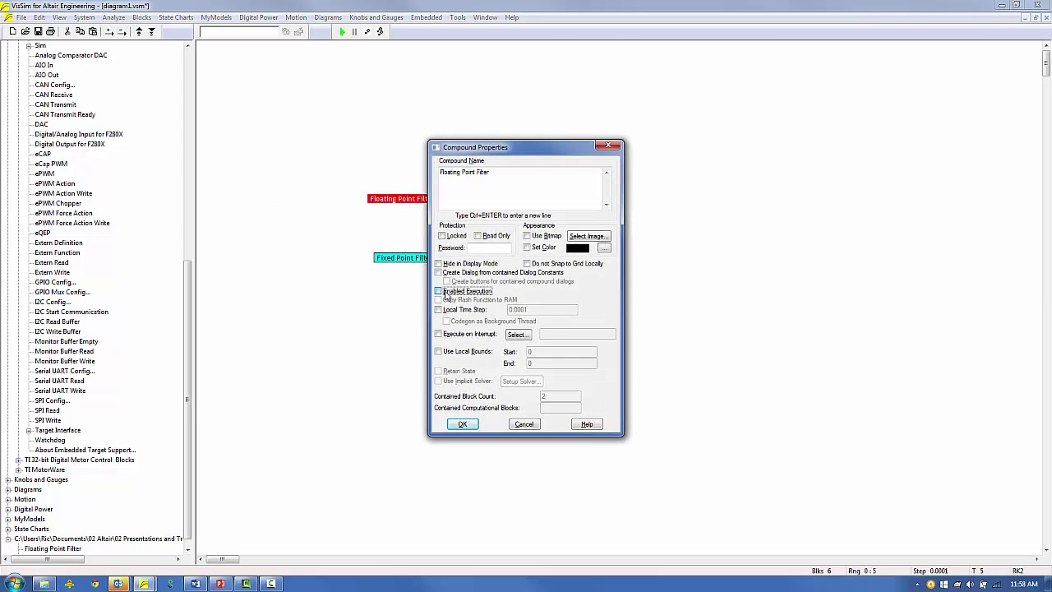
{"action": "left_click", "coordinate": [463, 424]}
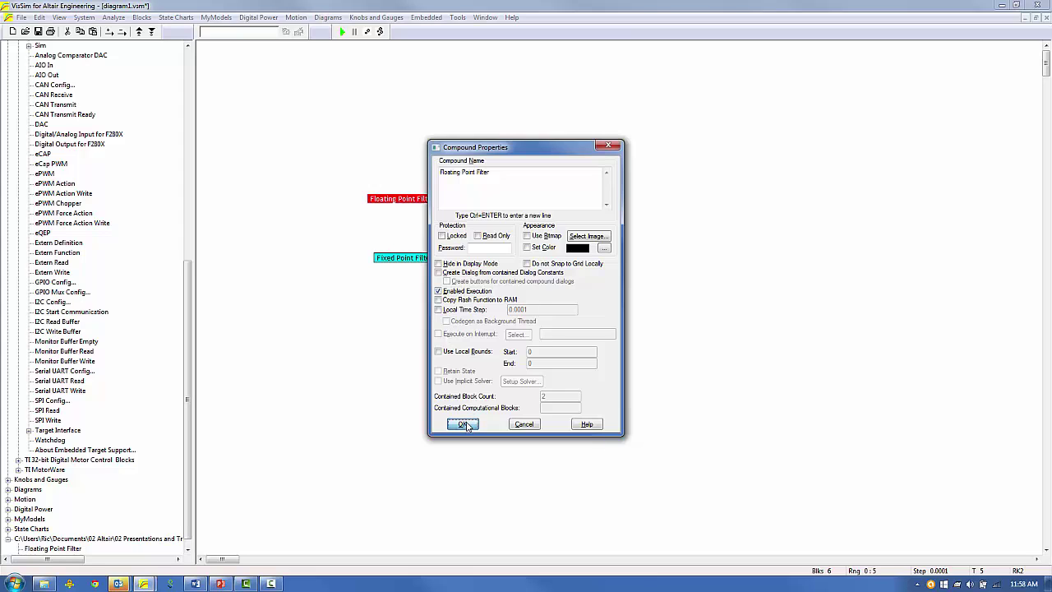
Turn on Enabled Execution for the Fixed Point Filter compound as well.
{"action": "double_click", "coordinate": [416, 257]}
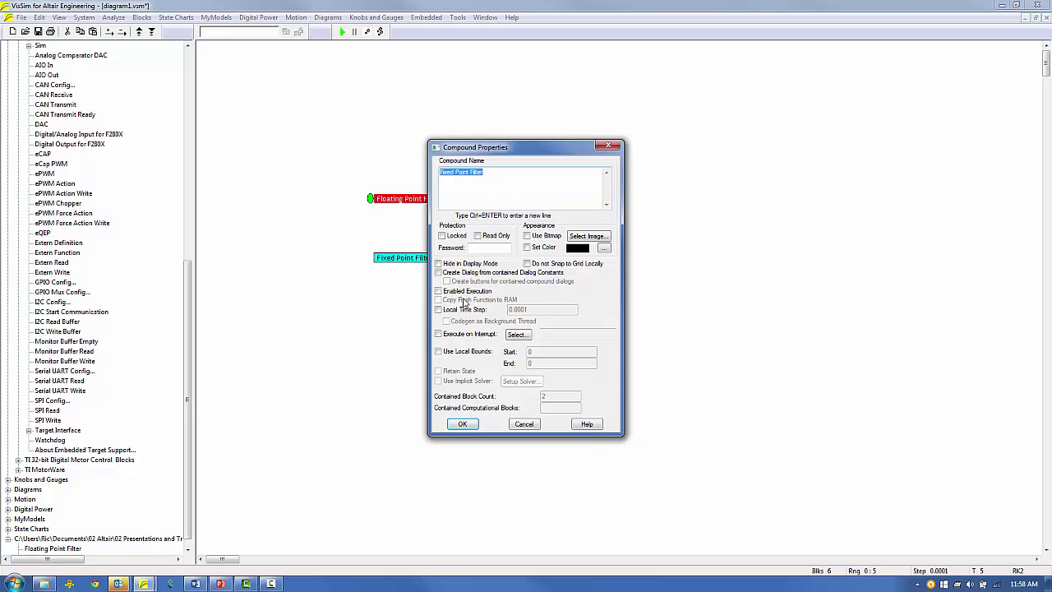
{"action": "left_click", "coordinate": [438, 292]}
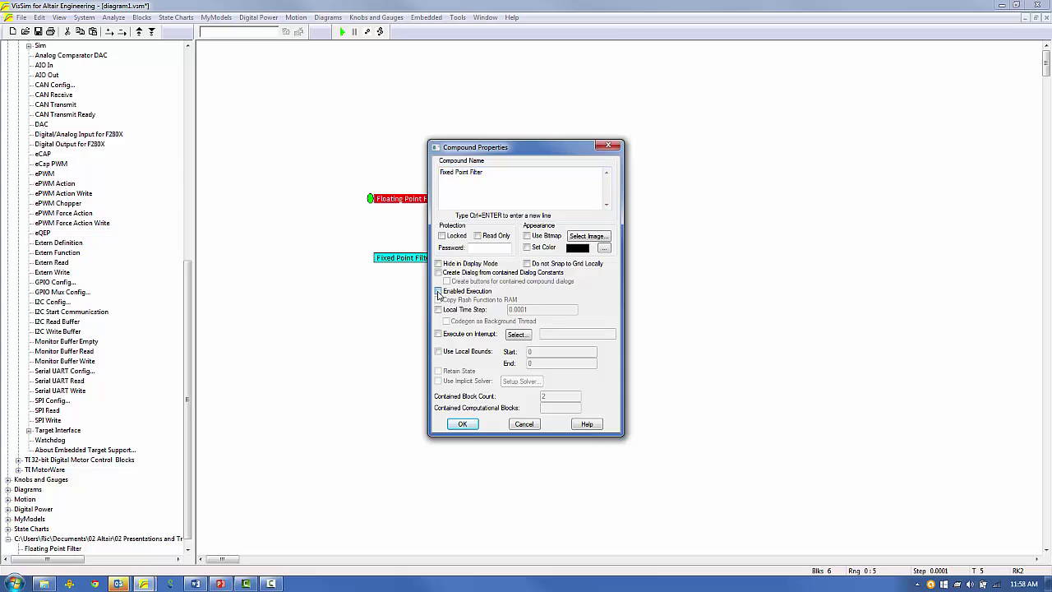
{"action": "left_click", "coordinate": [463, 424]}
{"action": "left_click", "coordinate": [391, 377]}
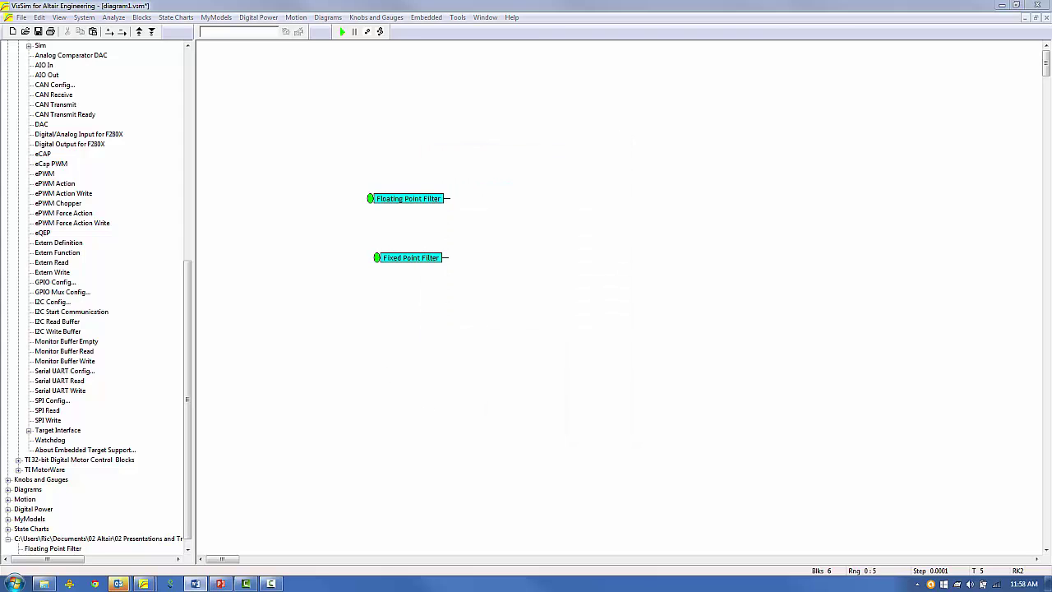
Add a Boolean not block in front of the Fixed Point Filter and wire it to the compound's enable input.
{"action": "left_click", "coordinate": [144, 17]}
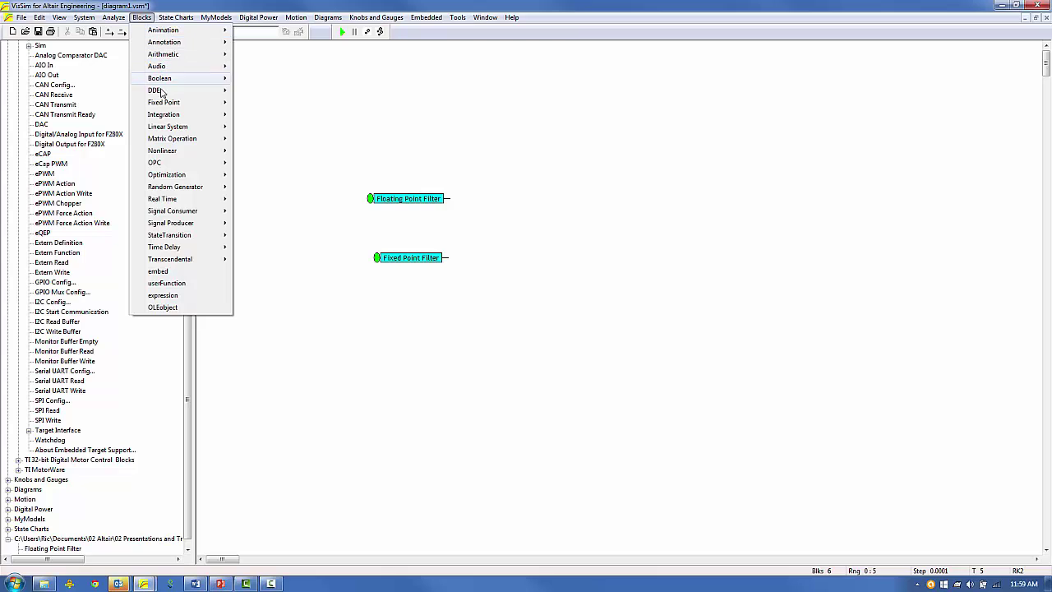
{"action": "mouse_move", "coordinate": [157, 86]}
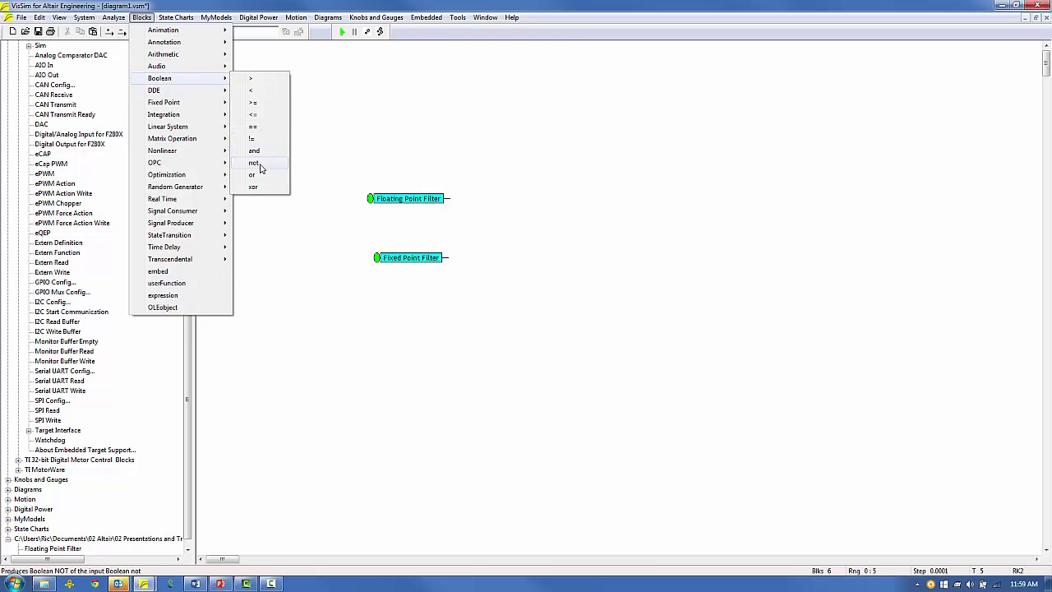
{"action": "left_click", "coordinate": [255, 163]}
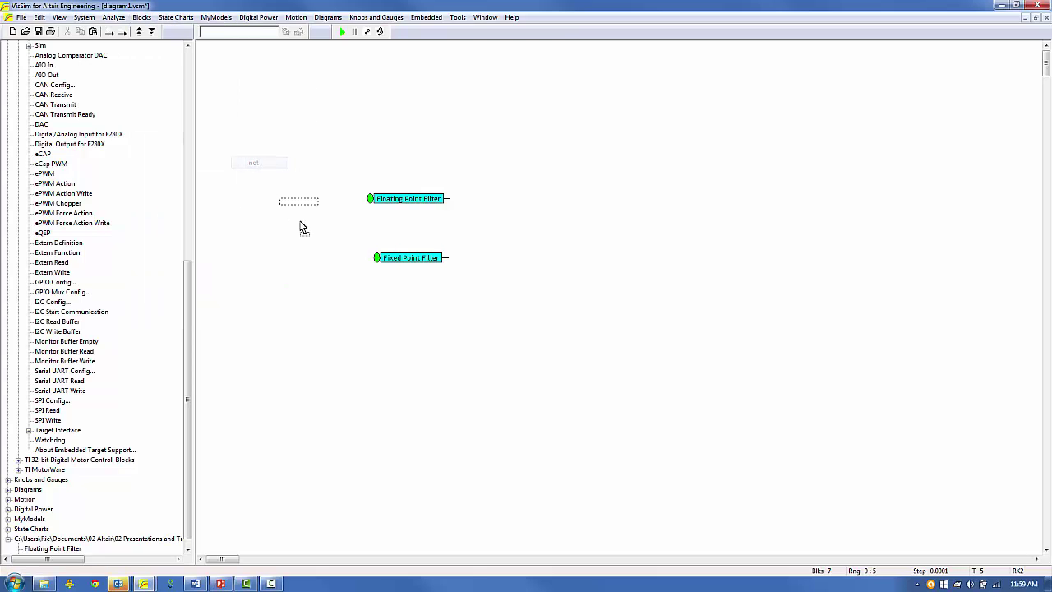
{"action": "left_click", "coordinate": [333, 259]}
{"action": "left_click_drag", "start_coordinate": [375, 259], "coordinate": [351, 258]}
Group both filter compounds and the not block into a compound block named Discrete Filters.
{"action": "left_click_drag", "start_coordinate": [298, 158], "coordinate": [483, 261]}
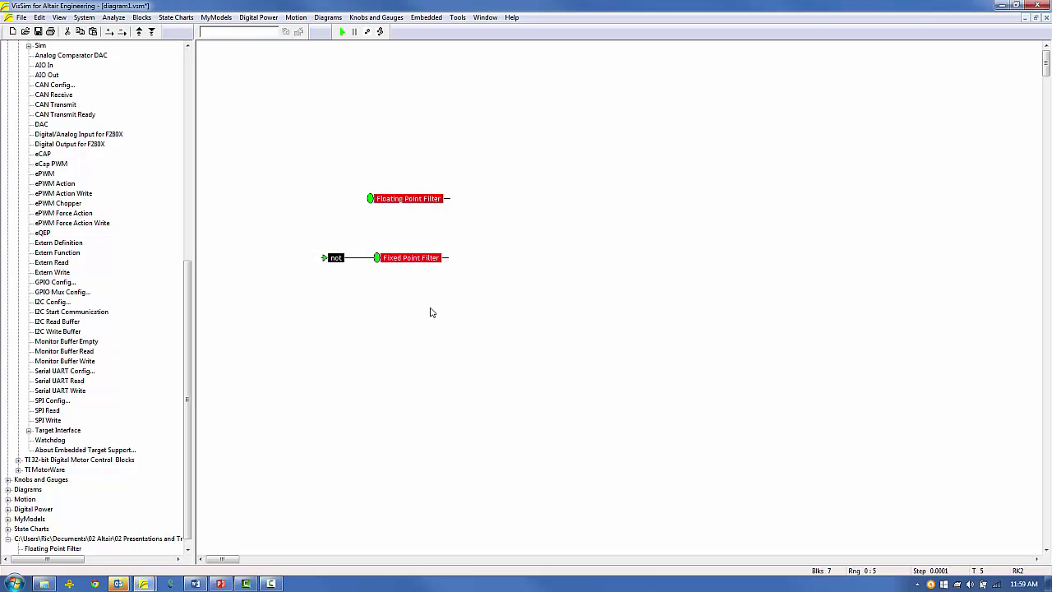
{"action": "right_click", "coordinate": [397, 259]}
{"action": "left_click", "coordinate": [444, 410]}
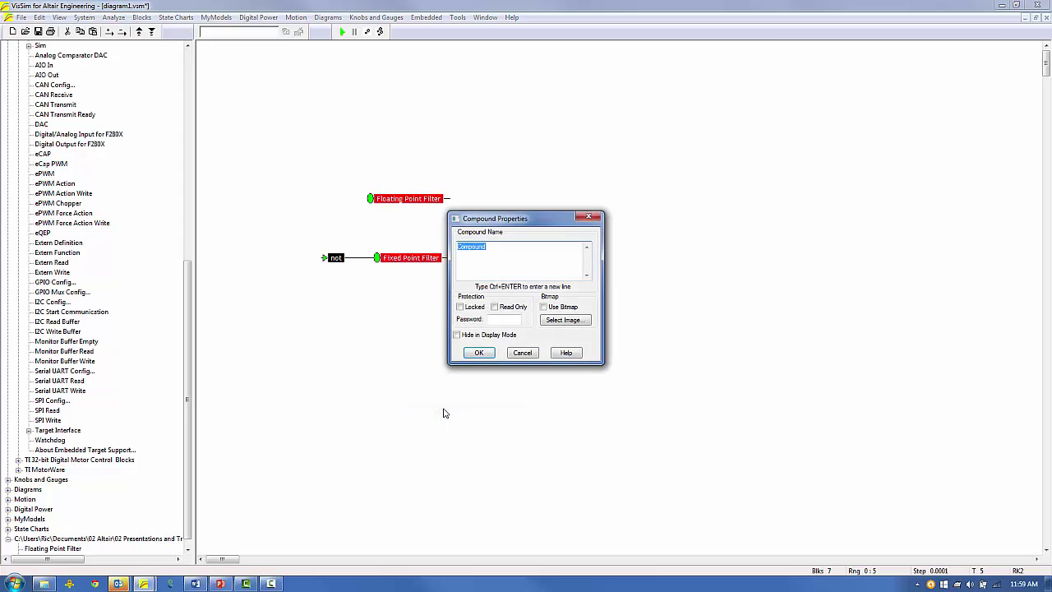
{"action": "type", "text": "Discrete Filters"}
{"action": "key", "text": "Return"}
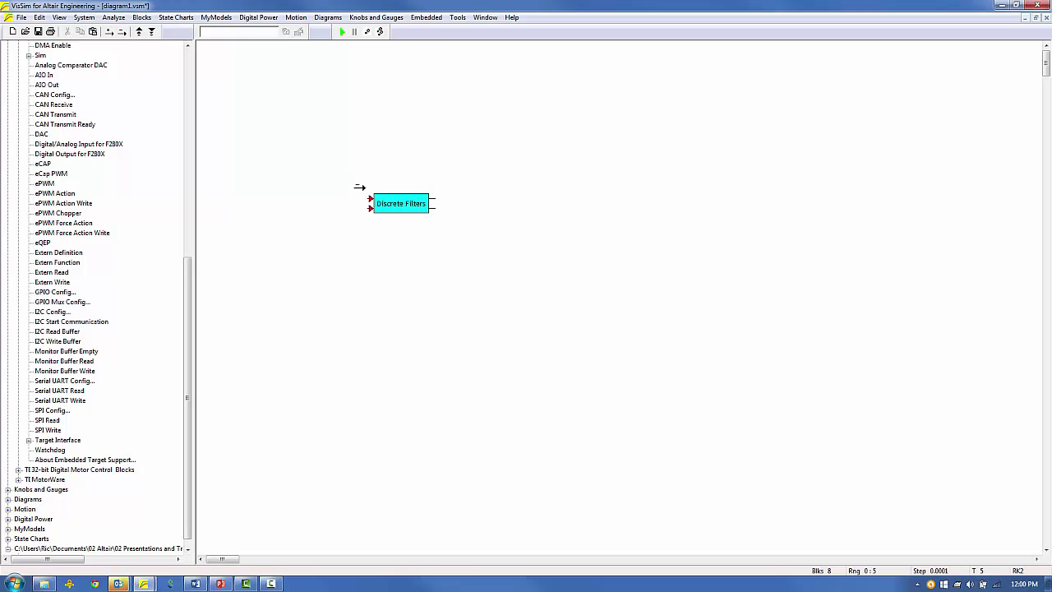
Label the upper output of the Discrete Filters compound Floating Point and the lower output Fixed Point.
{"action": "right_click", "coordinate": [432, 203]}
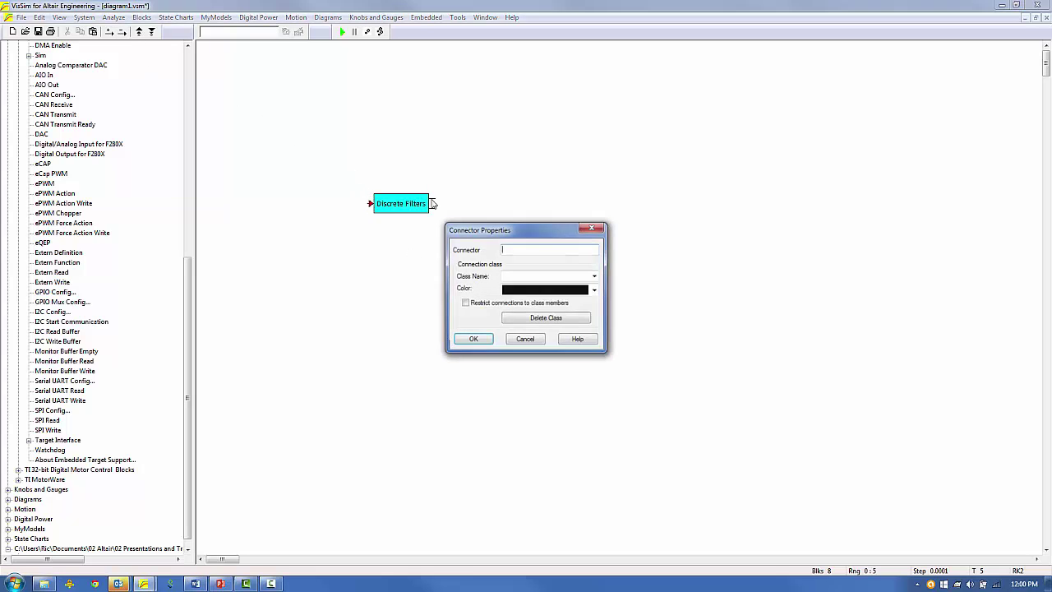
{"action": "type", "text": "Floating POin"}
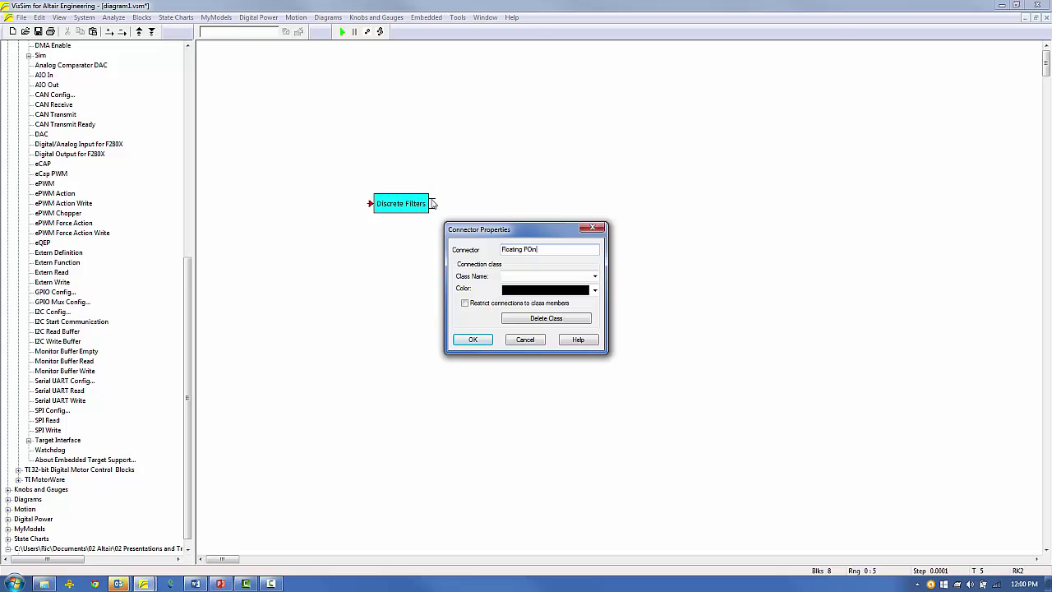
{"action": "type", "text": "oint"}
{"action": "key", "text": "Return"}
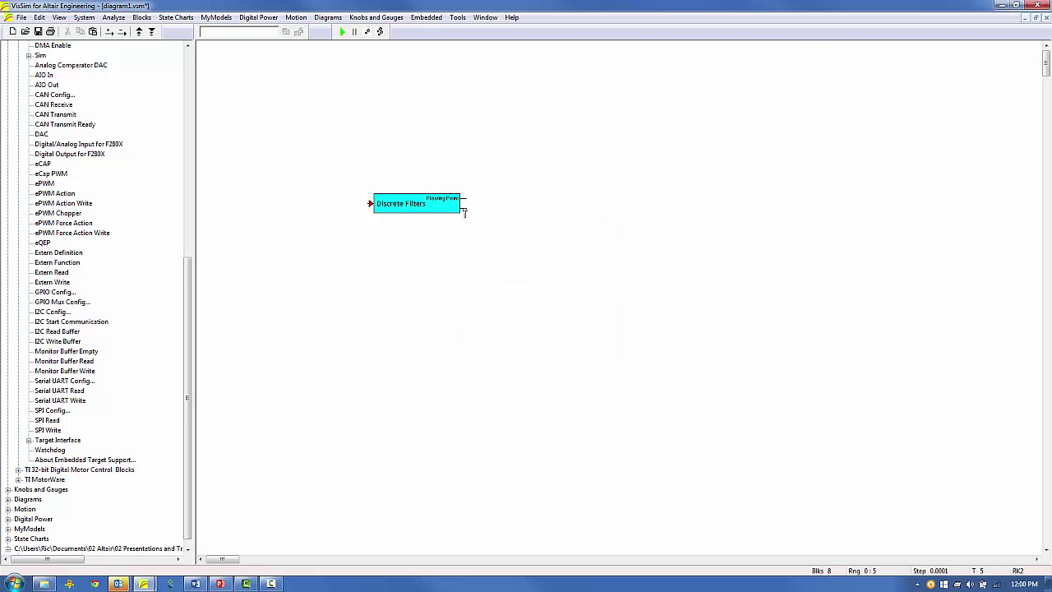
{"action": "right_click", "coordinate": [465, 212], "text": "ctrl"}
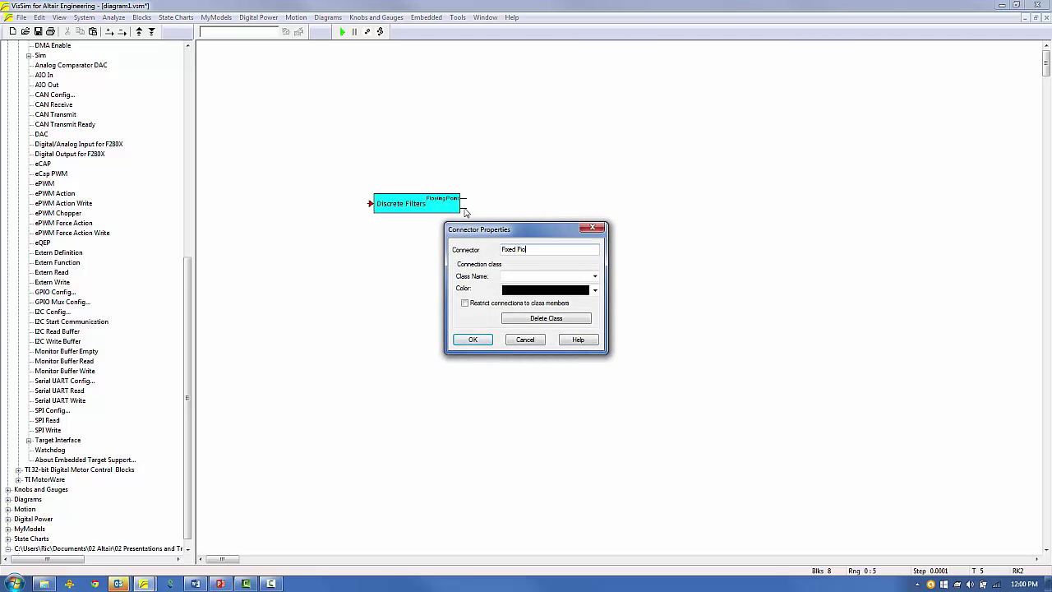
{"action": "type", "text": "Fixed Point"}
{"action": "key", "text": "Return"}
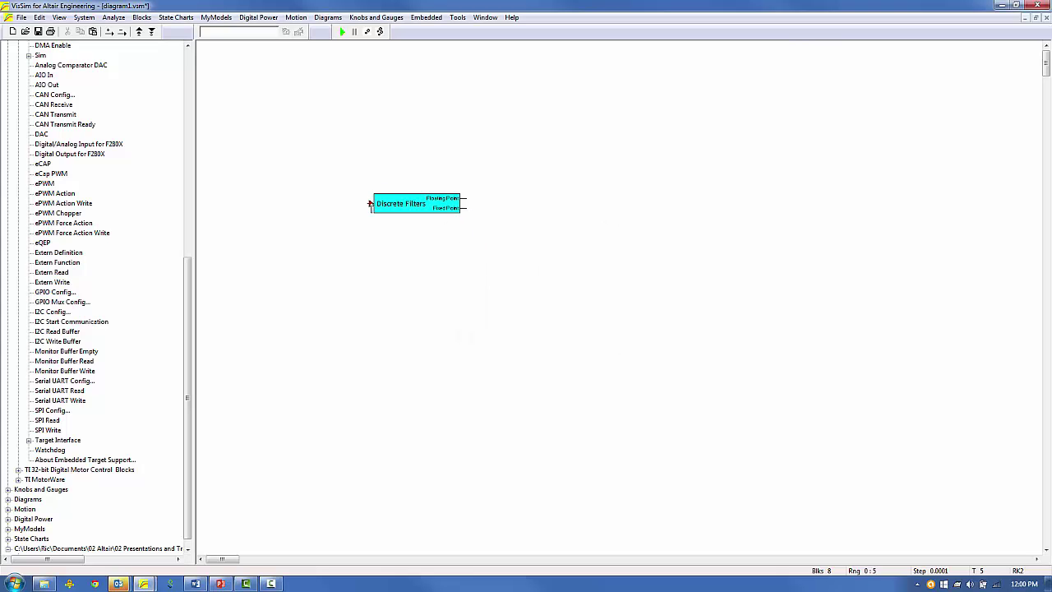
Label the input of the Discrete Filters compound "On=Float, Off = Fixed".
{"action": "right_click", "coordinate": [371, 205], "text": "ctrl"}
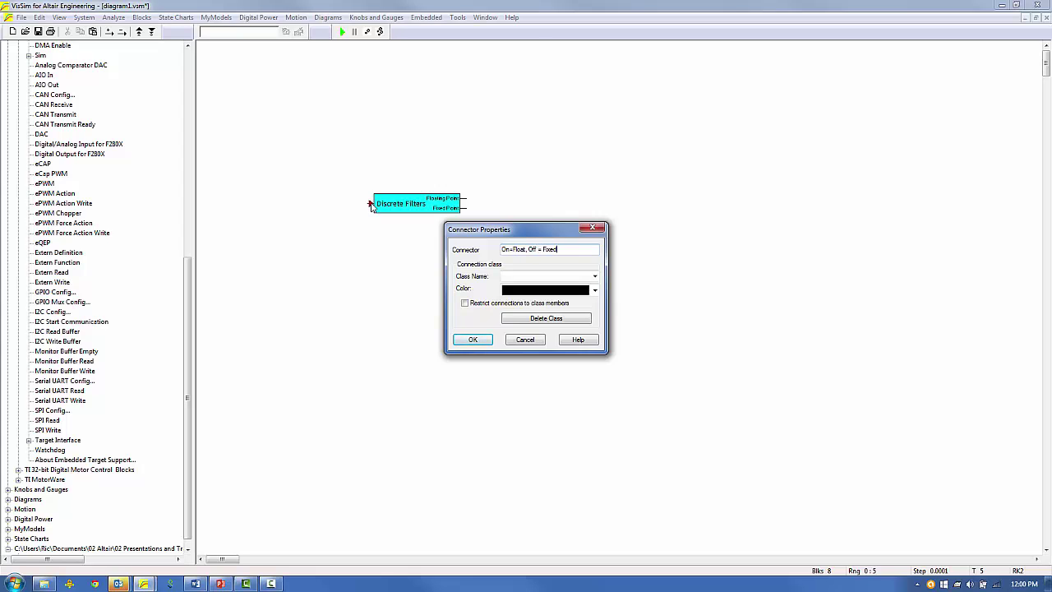
{"action": "type", "text": "On=Float, Off = Fixed"}
{"action": "key", "text": "Return"}
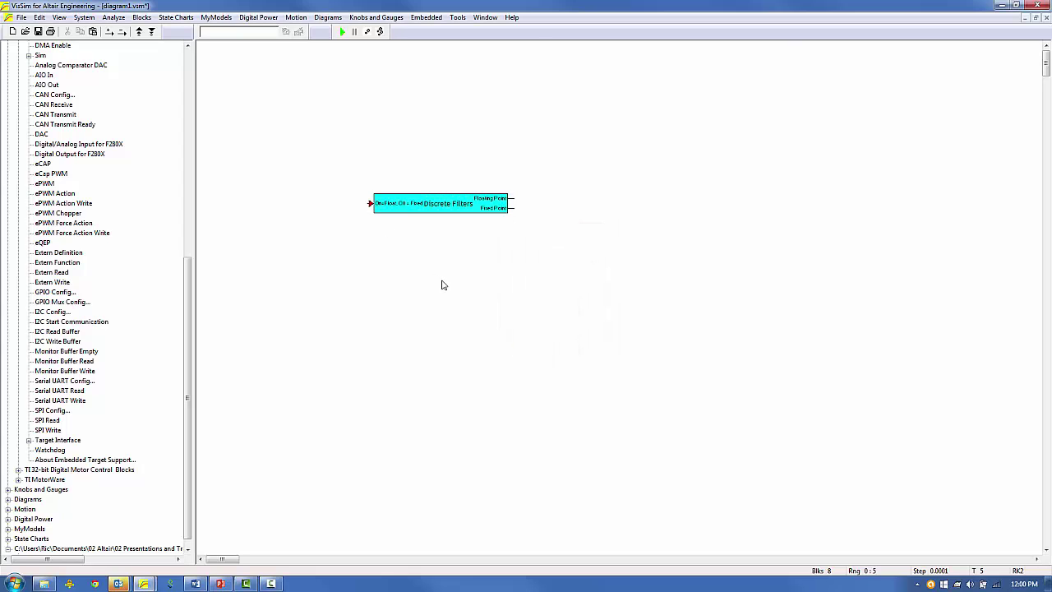
Inside Discrete Filters, wire the compound's input to the not block as well, and return to the top level.
{"action": "right_click", "coordinate": [451, 199]}
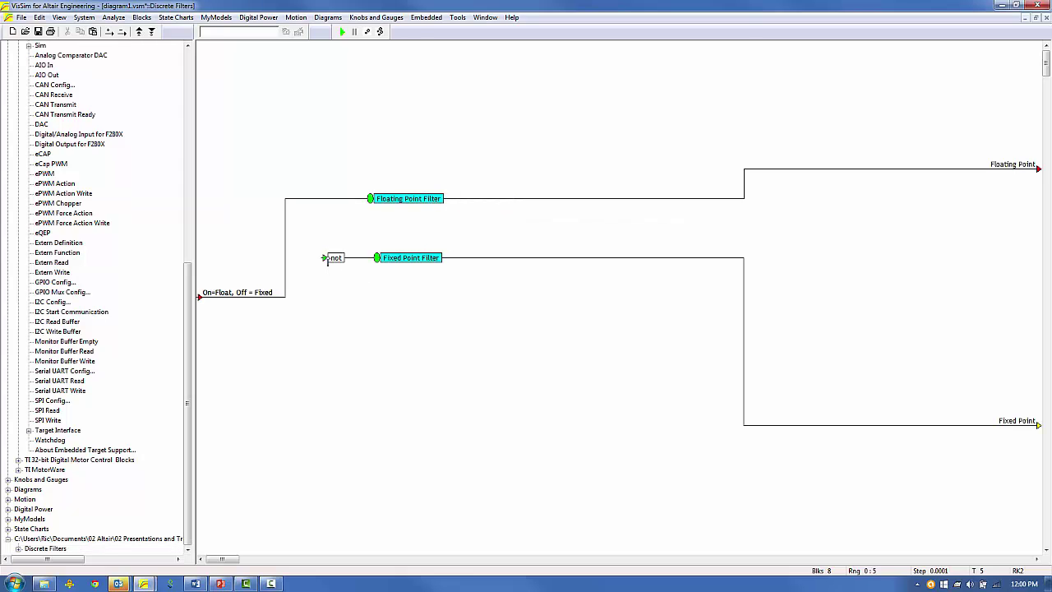
{"action": "left_click_drag", "start_coordinate": [325, 258], "coordinate": [211, 297]}
{"action": "right_click", "coordinate": [395, 346]}
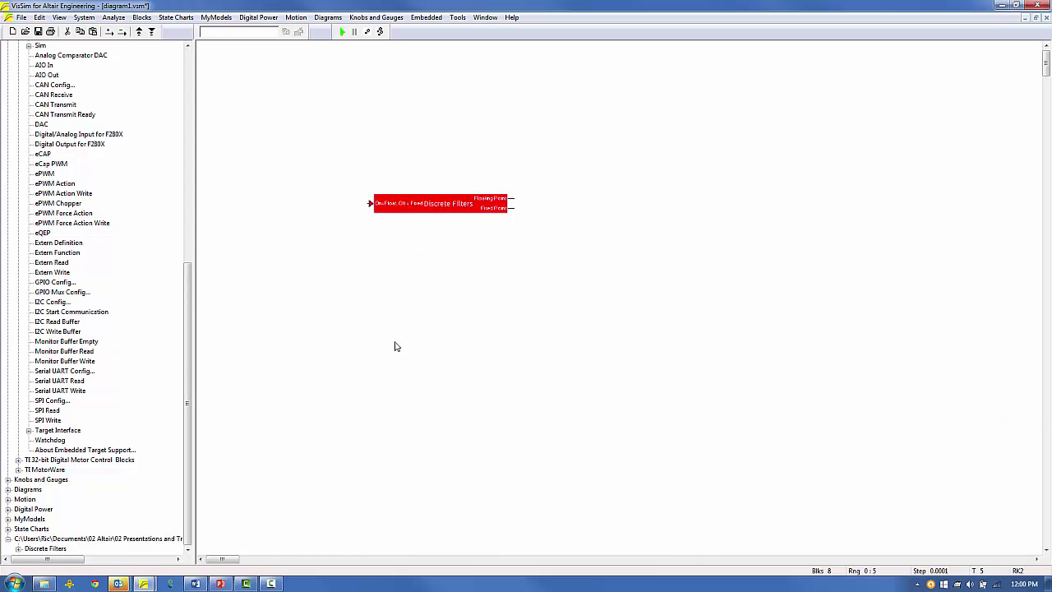
{"action": "left_click", "coordinate": [394, 346]}
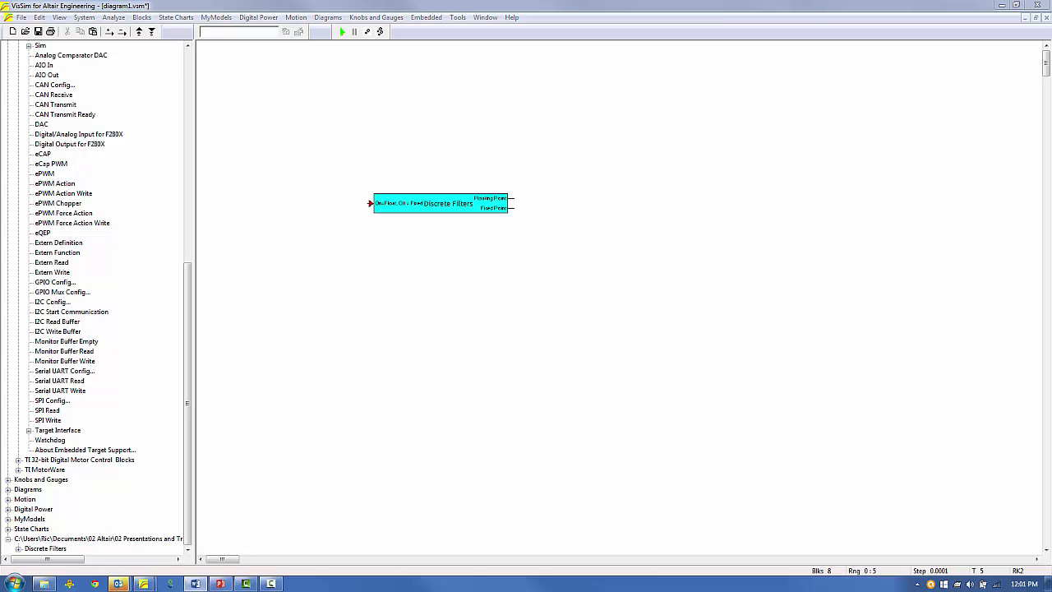
Add a Piccolo F28x Config block above Discrete Filters, accepting the F28069M CPU and TI XDS100v2 USB connection.
{"action": "left_click_drag", "start_coordinate": [188, 403], "coordinate": [188, 342]}
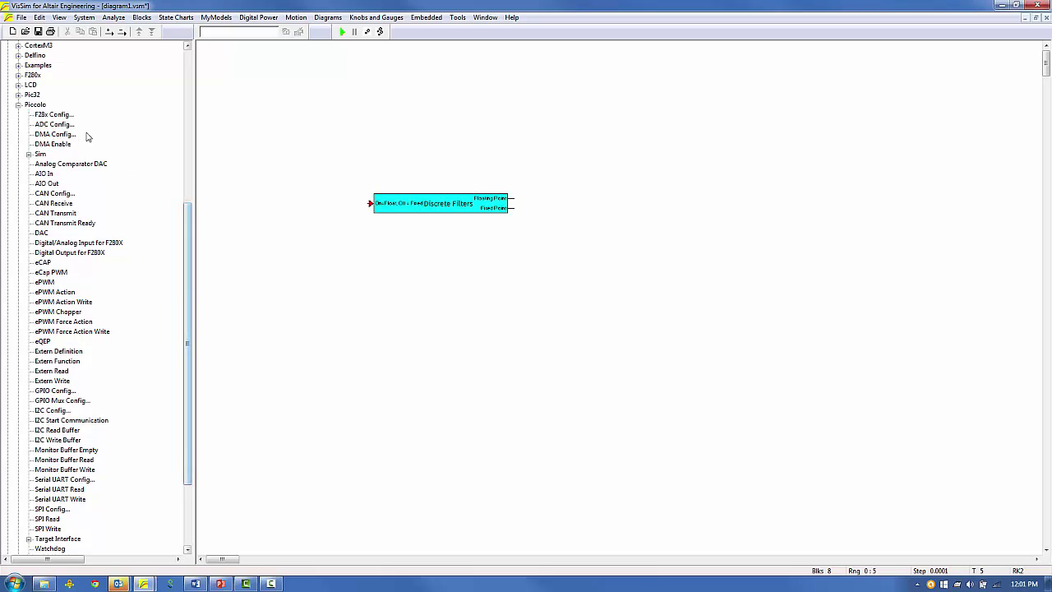
{"action": "left_click_drag", "start_coordinate": [53, 114], "coordinate": [406, 116]}
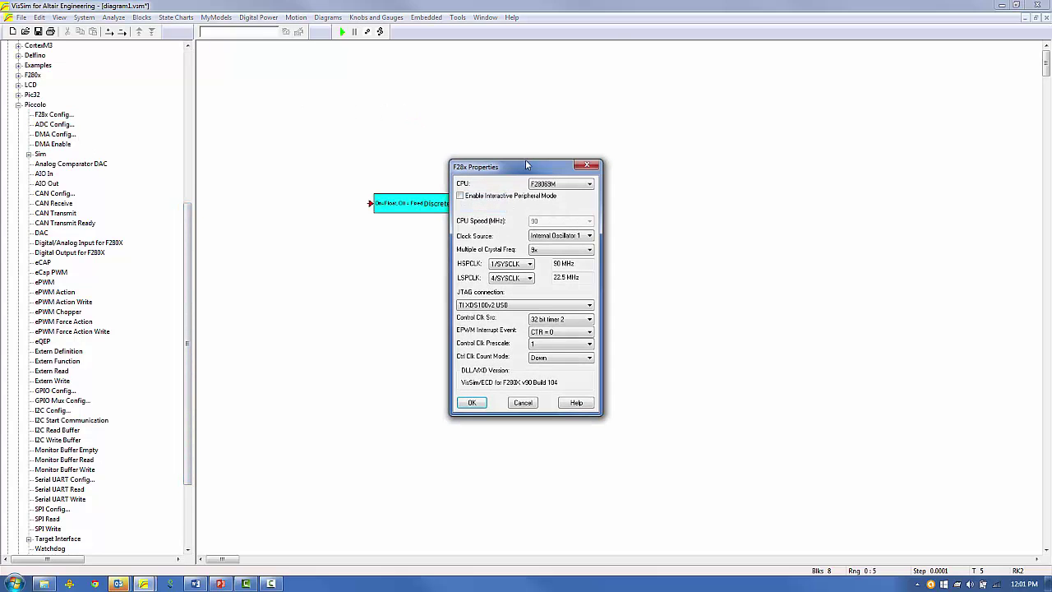
{"action": "left_click_drag", "start_coordinate": [526, 164], "coordinate": [427, 72]}
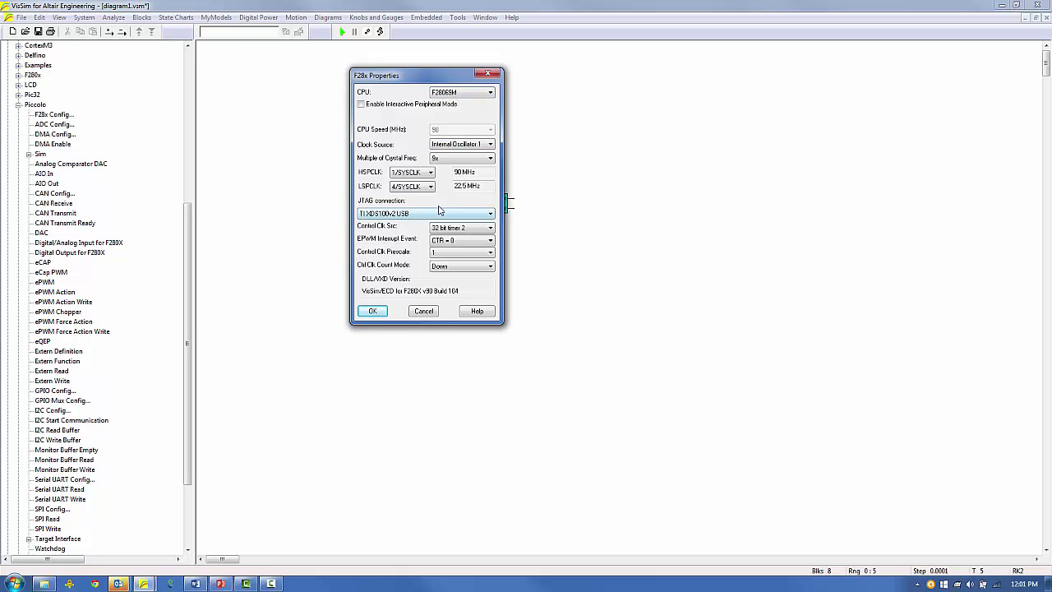
{"action": "left_click", "coordinate": [372, 310]}
{"action": "left_click_drag", "start_coordinate": [452, 121], "coordinate": [429, 152]}
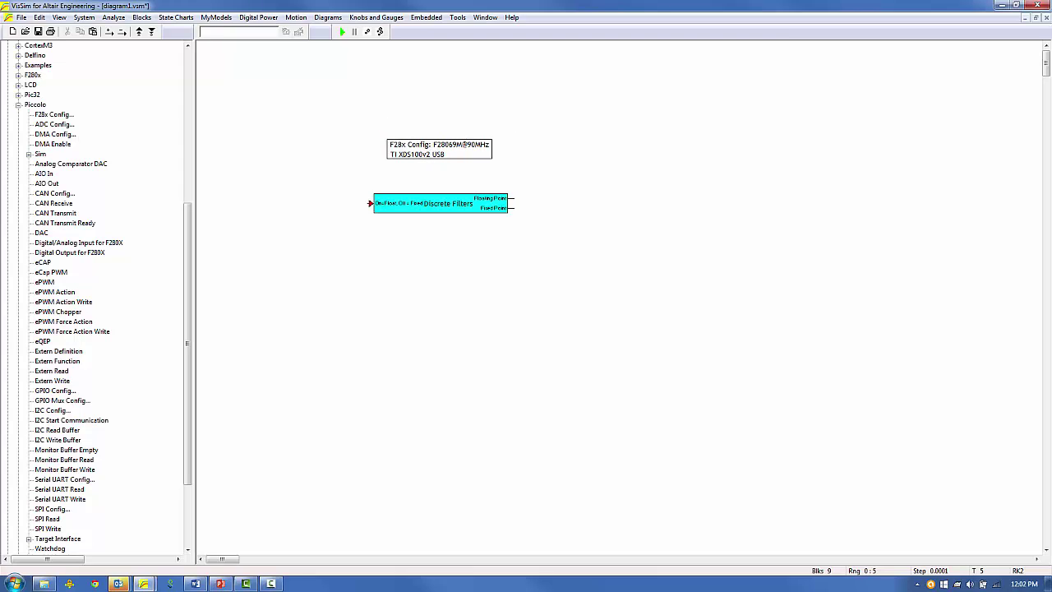
Add an on/off button block in front of Discrete Filters and connect it to the compound's input.
{"action": "left_click", "coordinate": [141, 17]}
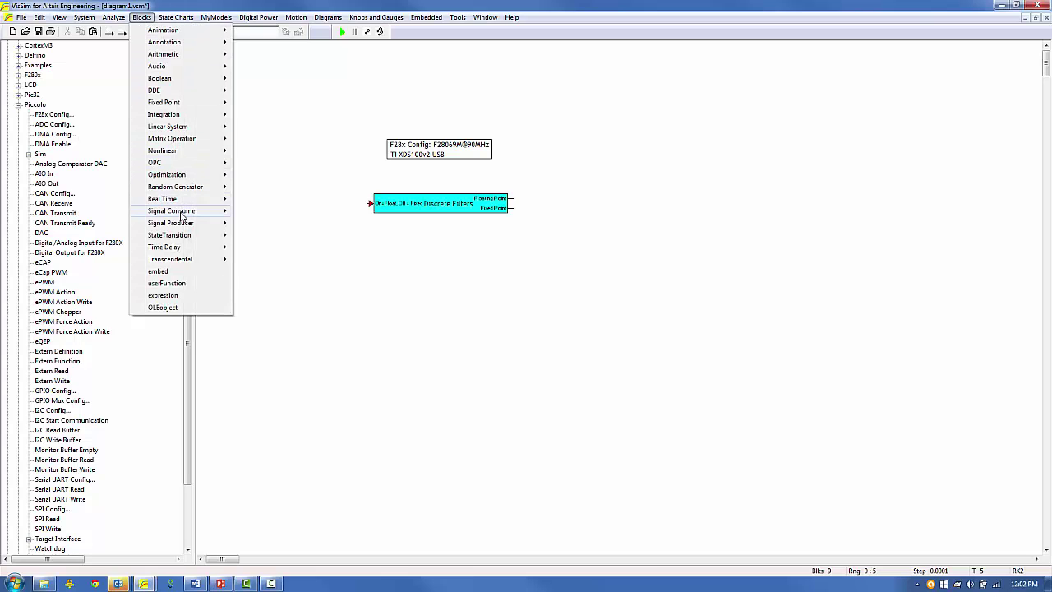
{"action": "left_click", "coordinate": [250, 220]}
{"action": "left_click", "coordinate": [315, 203]}
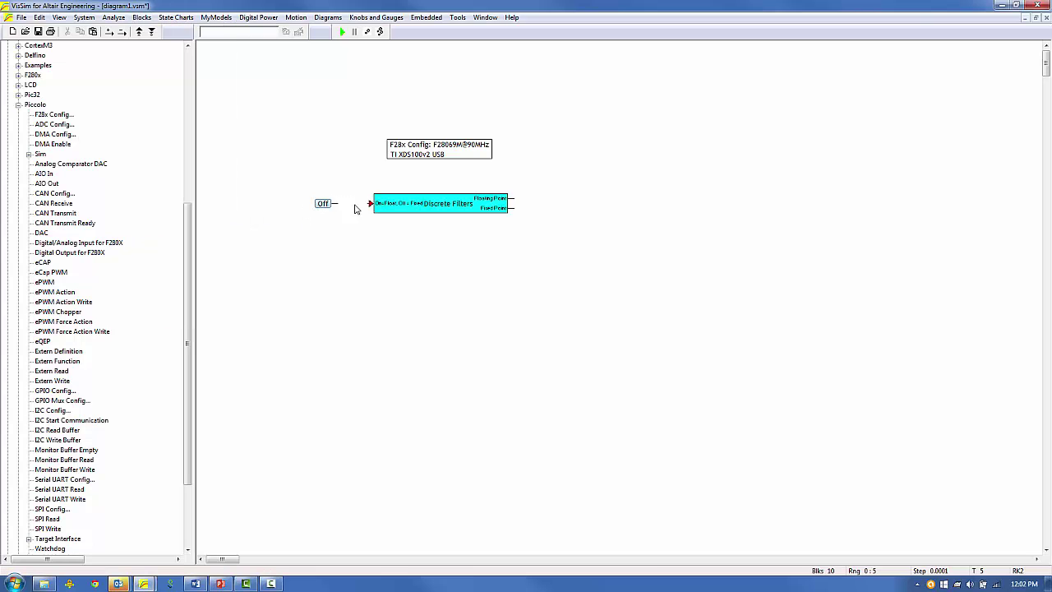
{"action": "left_click_drag", "start_coordinate": [371, 204], "coordinate": [337, 203]}
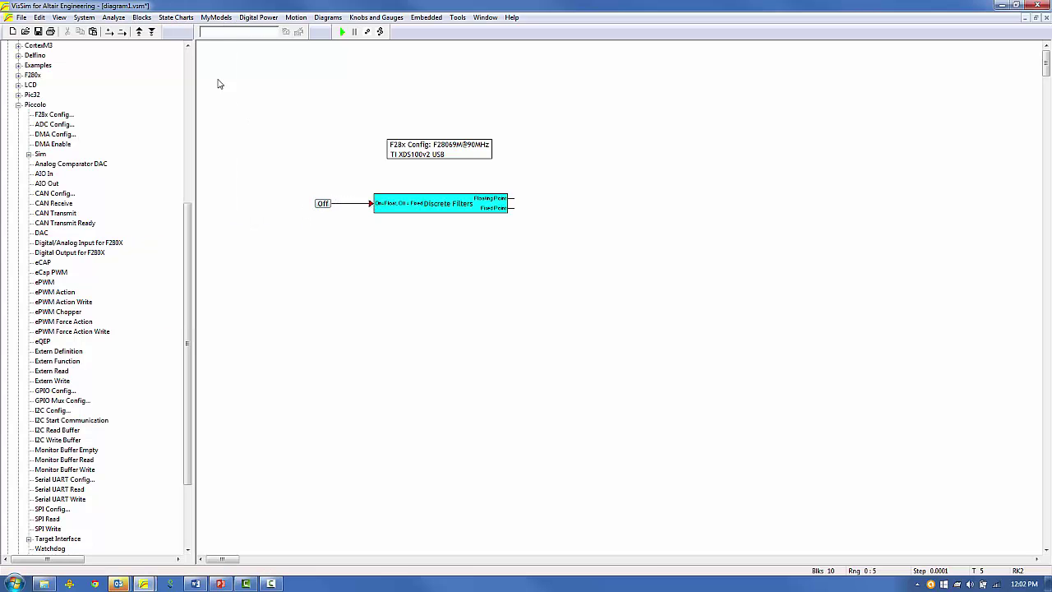
Add a plot block after Discrete Filters and connect the Floating Point and Fixed Point outputs to its first two inputs.
{"action": "left_click", "coordinate": [142, 18]}
{"action": "mouse_move", "coordinate": [193, 216]}
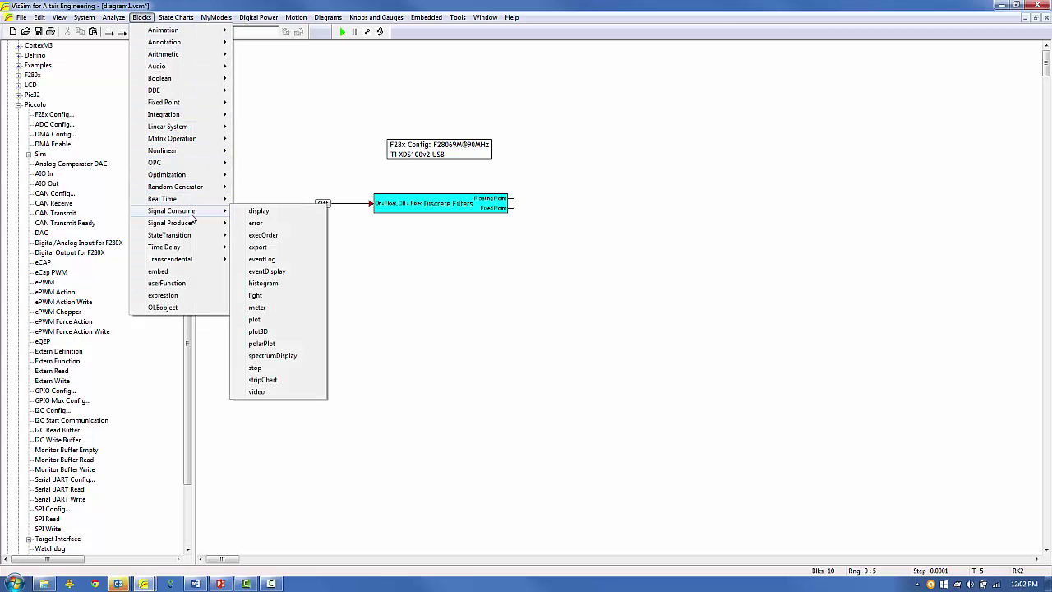
{"action": "left_click", "coordinate": [261, 320]}
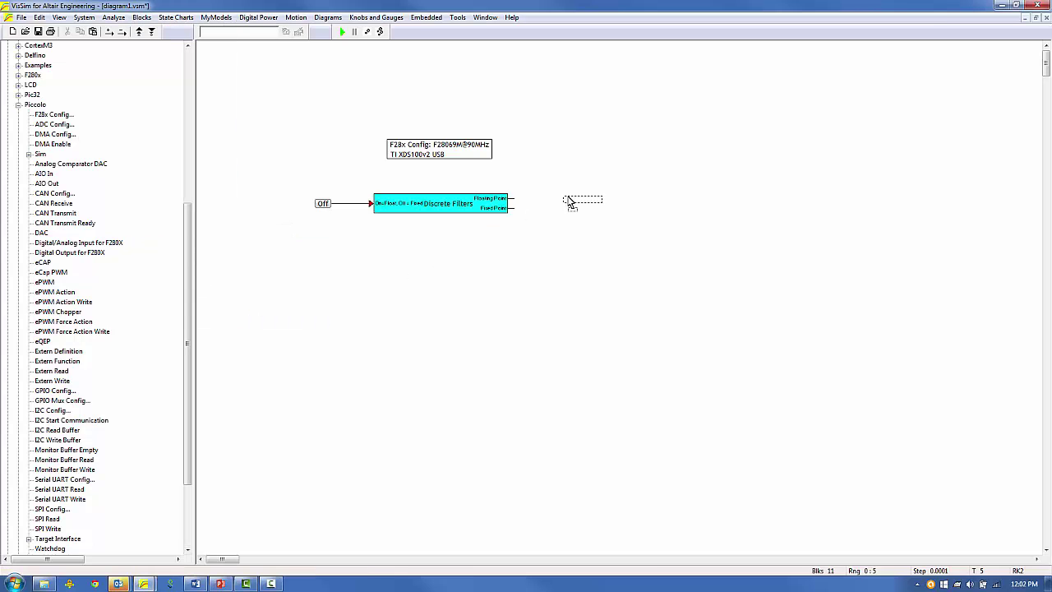
{"action": "left_click", "coordinate": [569, 202]}
{"action": "left_click_drag", "start_coordinate": [510, 198], "coordinate": [565, 208]}
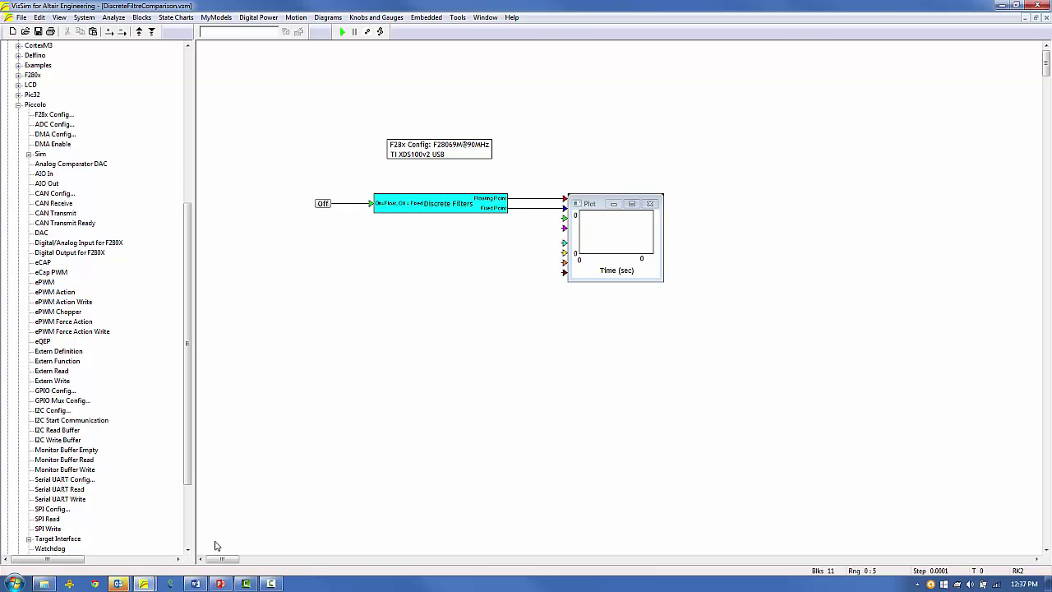
Save the diagram as DiscreteFiltreComparison.vsm, replacing the existing file.
{"action": "left_click", "coordinate": [24, 18]}
{"action": "left_click", "coordinate": [45, 107]}
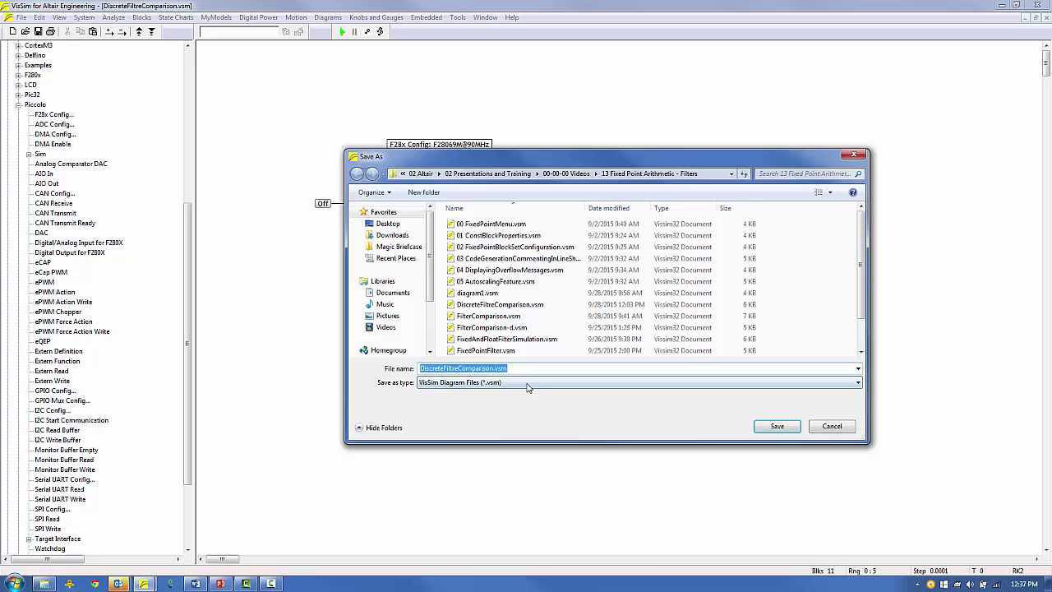
{"action": "left_click", "coordinate": [776, 425]}
{"action": "left_click", "coordinate": [558, 297]}
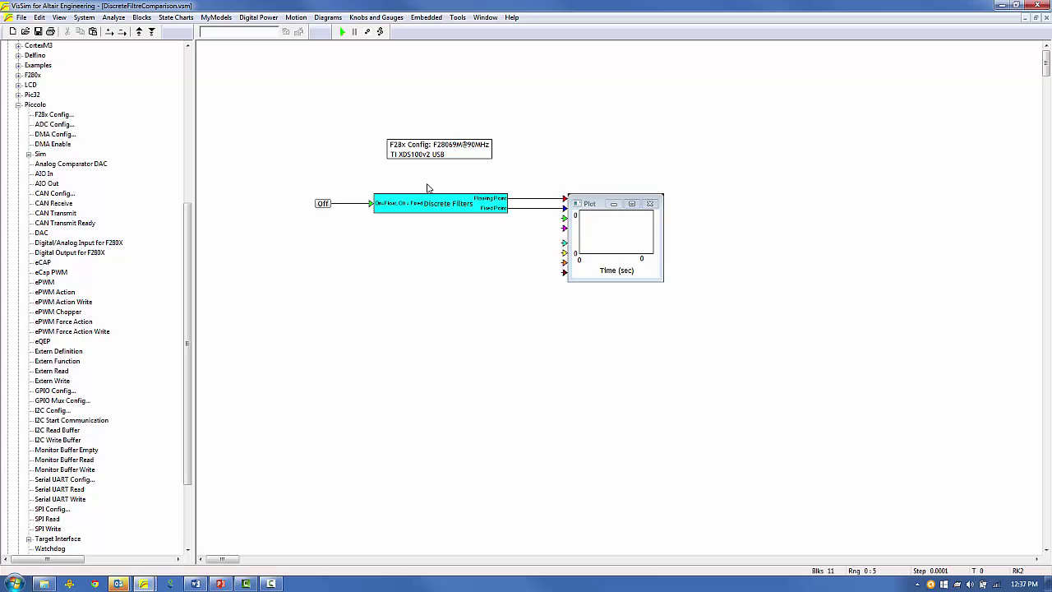
Compile the selected Discrete Filters compound into DiscreteFiltreComparison.c code for the F280X target and close the code generation properties.
{"action": "left_click_drag", "start_coordinate": [426, 183], "coordinate": [470, 217]}
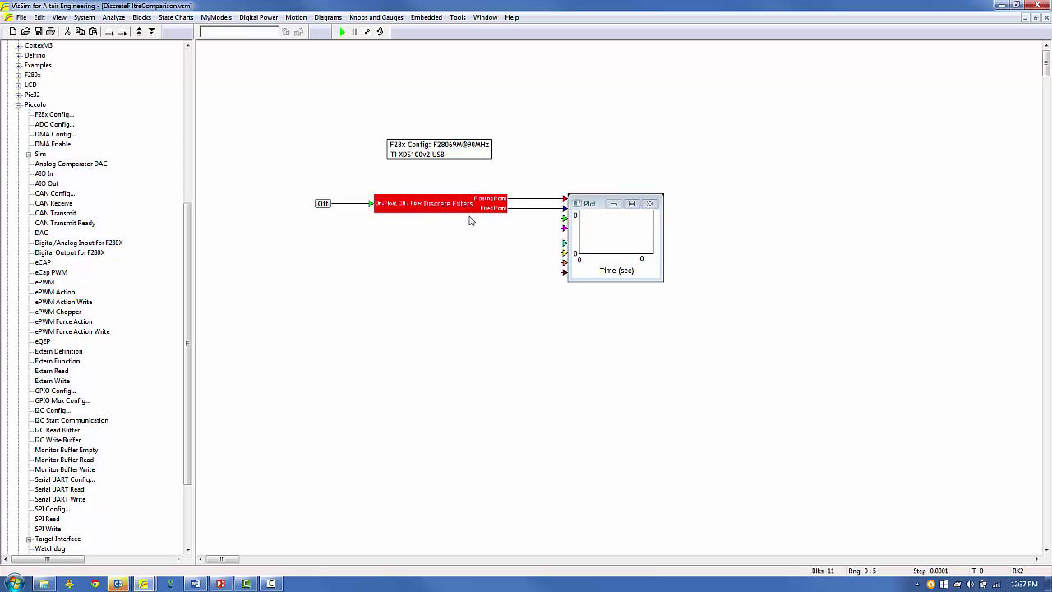
{"action": "left_click", "coordinate": [458, 19]}
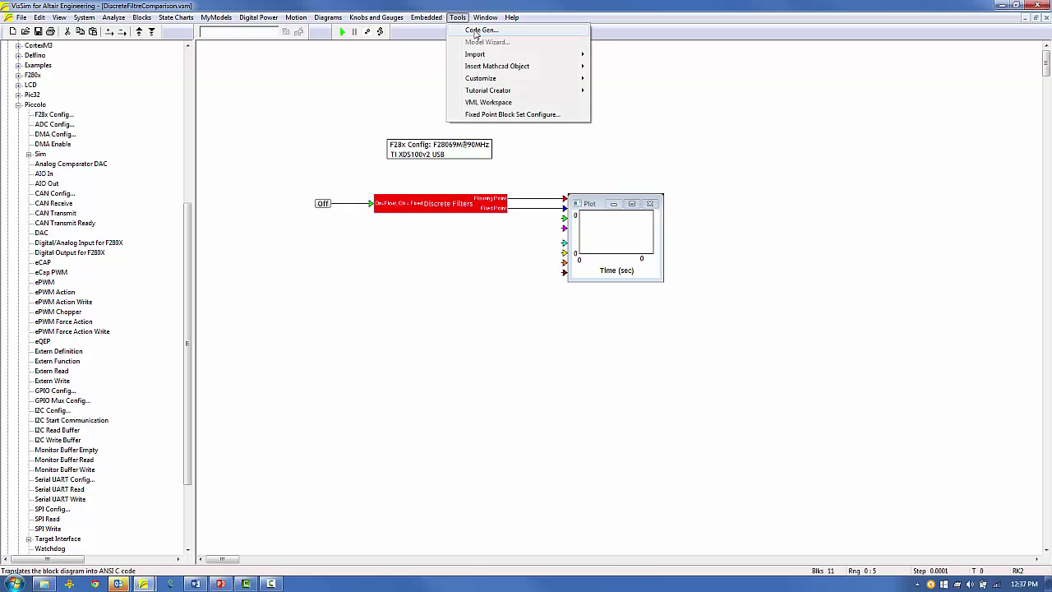
{"action": "left_click", "coordinate": [477, 30]}
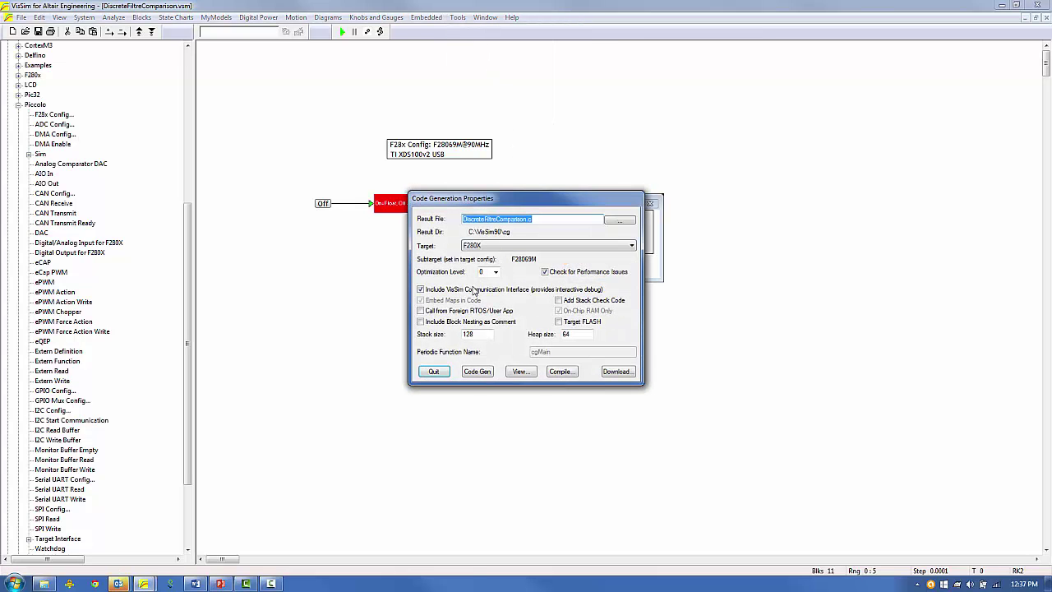
{"action": "left_click", "coordinate": [560, 372]}
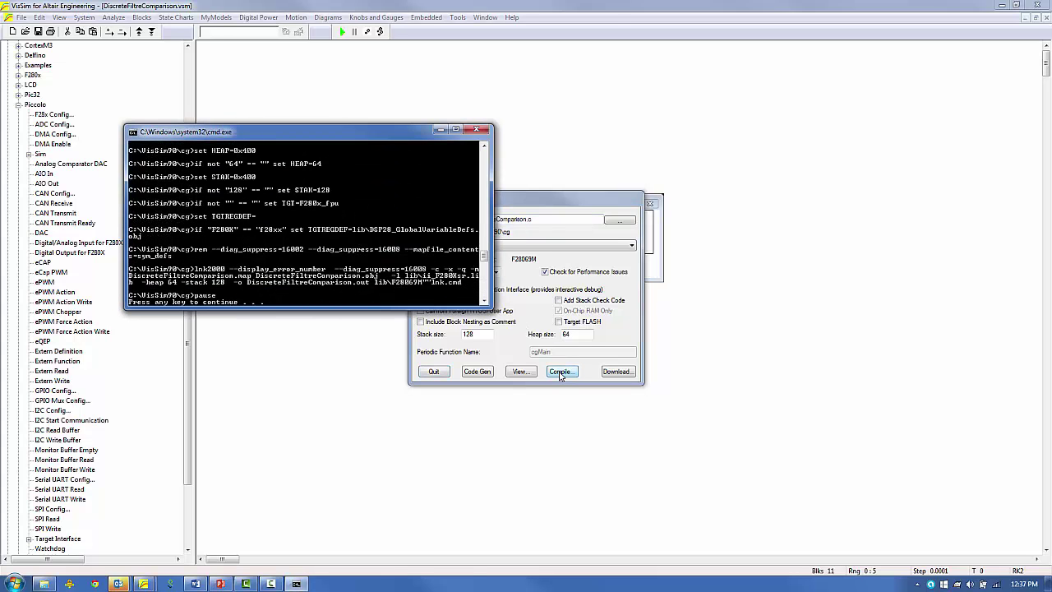
{"action": "key", "text": "Return"}
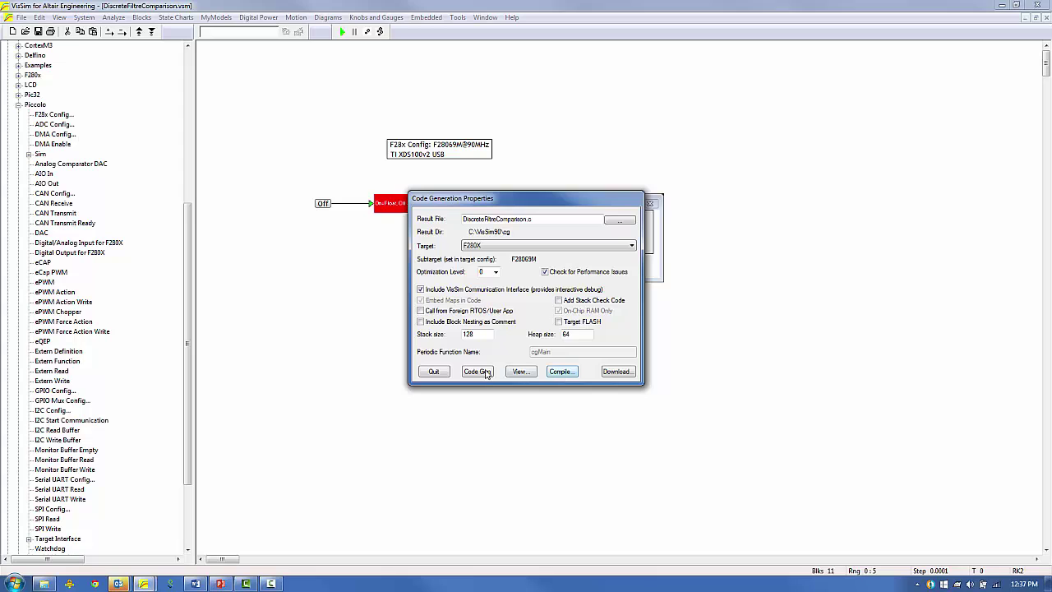
{"action": "left_click", "coordinate": [435, 371]}
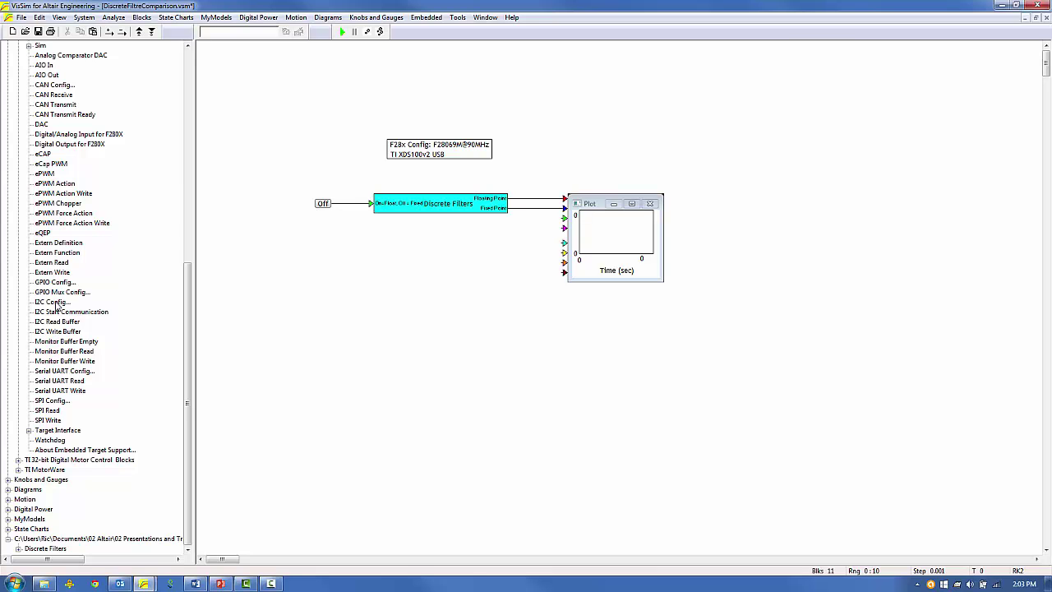
Save a copy of the diagram as DiscreteFiltreComparison-d.vsm.
{"action": "left_click", "coordinate": [22, 17]}
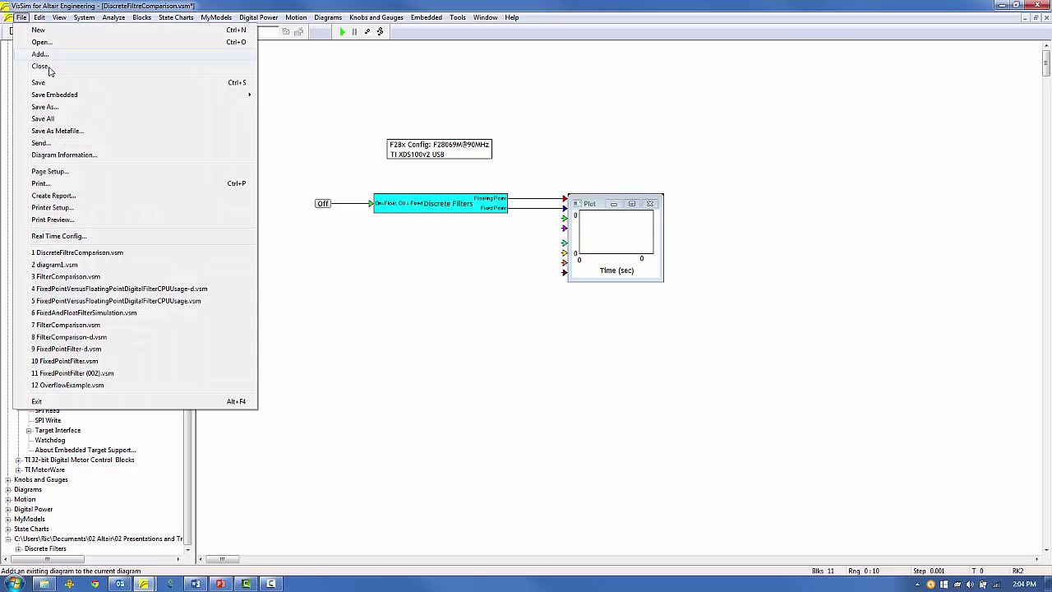
{"action": "left_click", "coordinate": [33, 106]}
{"action": "left_click", "coordinate": [519, 371]}
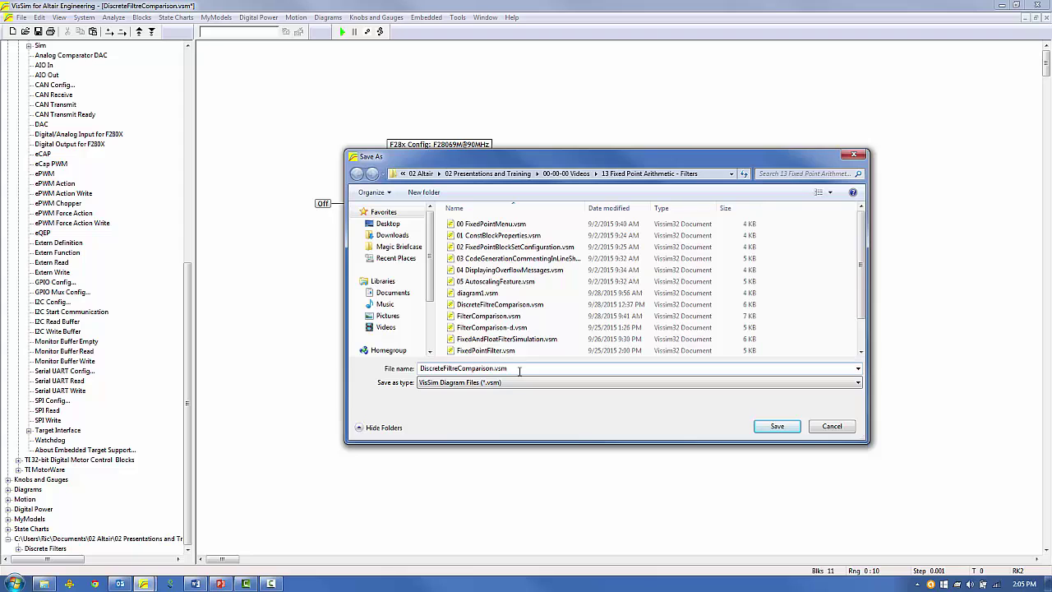
{"action": "key", "text": "BackSpace"}
{"action": "type", "text": "-d"}
{"action": "left_click", "coordinate": [776, 425]}
Add a Piccolo Target Interface block for DiscreteFiltreComparison.out below Discrete Filters, accepting its properties with Show CPU Utilization enabled.
{"action": "left_click", "coordinate": [28, 430]}
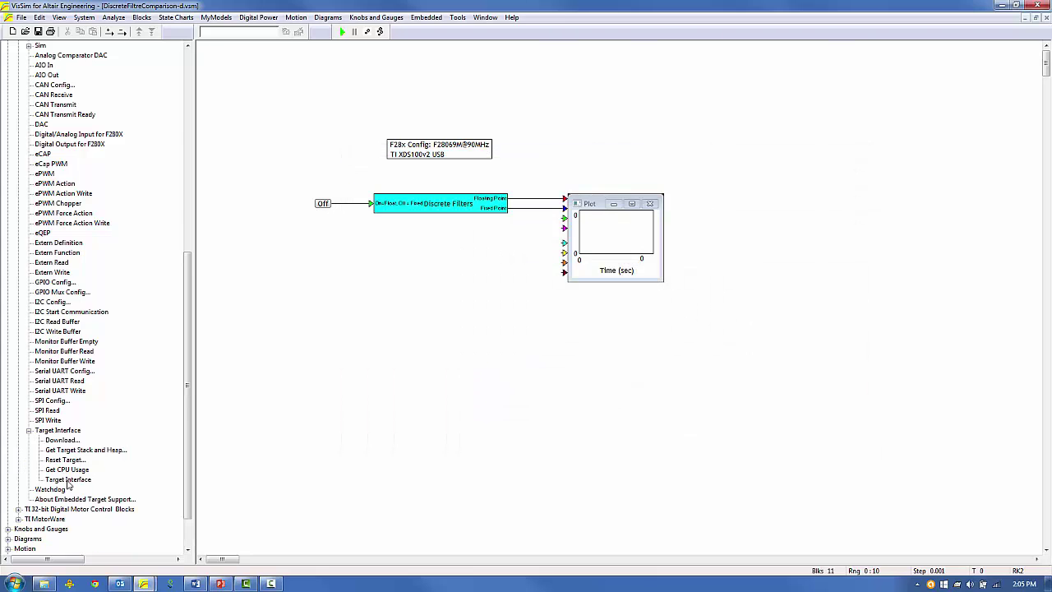
{"action": "left_click_drag", "start_coordinate": [68, 485], "coordinate": [419, 256]}
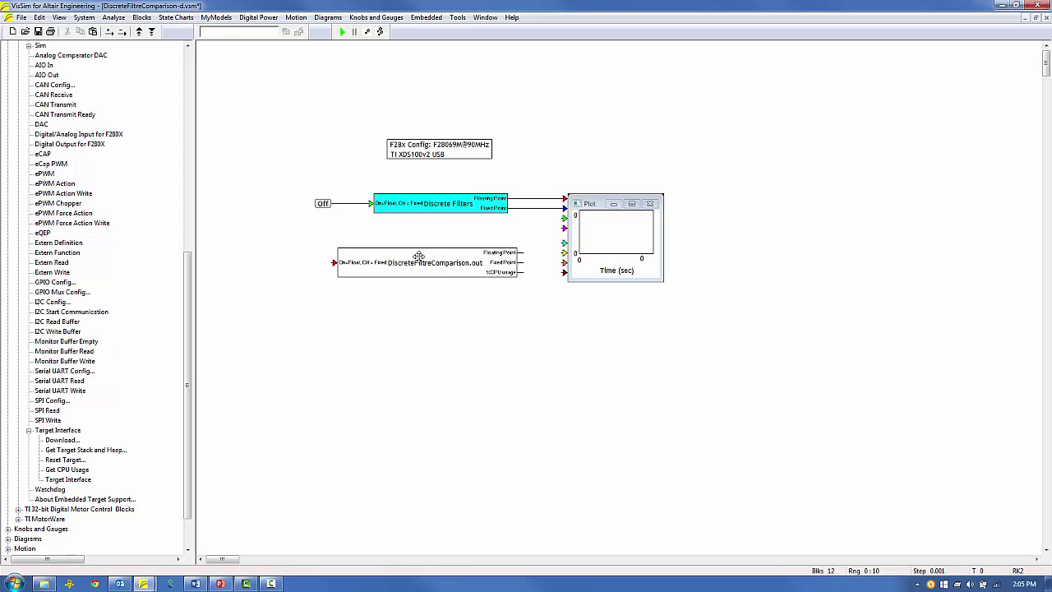
{"action": "double_click", "coordinate": [419, 256]}
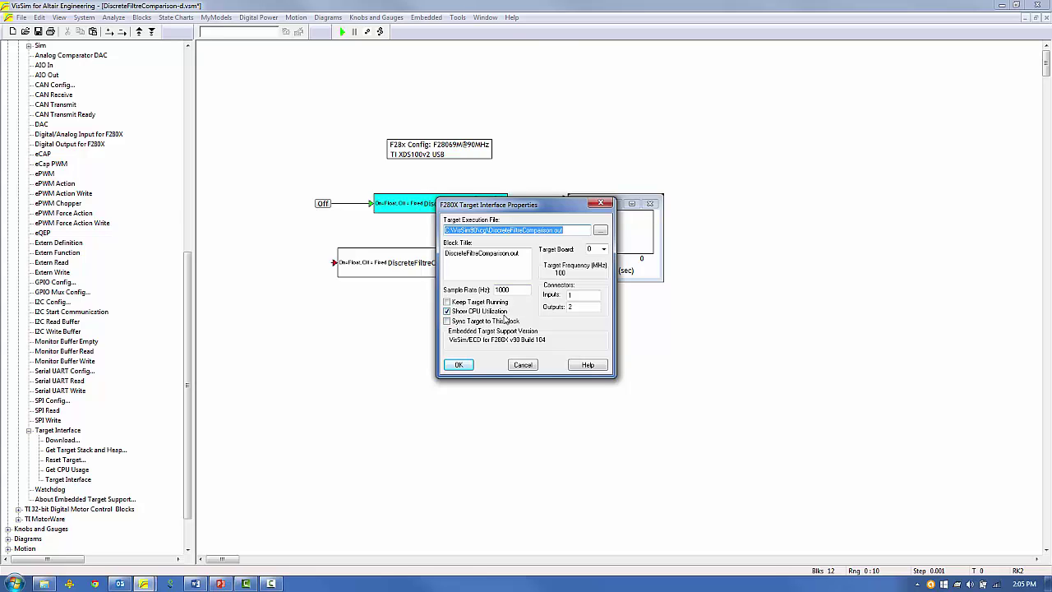
{"action": "left_click", "coordinate": [458, 366]}
Disconnect Discrete Filters and rewire the on/off button and the plot's first two inputs to the DiscreteFiltreComparison.out block.
{"action": "right_click", "coordinate": [412, 200]}
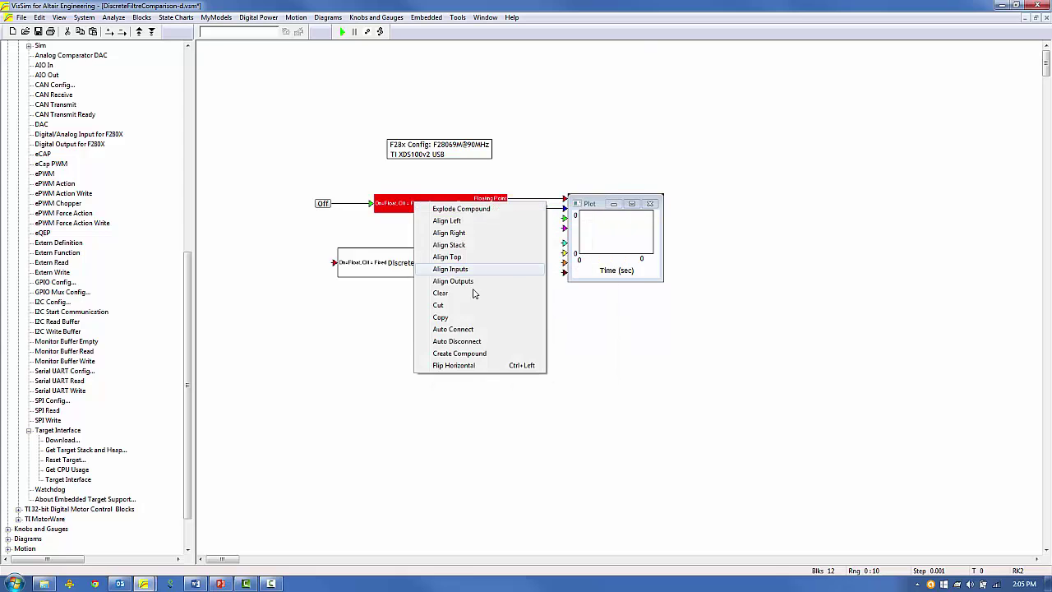
{"action": "left_click", "coordinate": [435, 341]}
{"action": "left_click_drag", "start_coordinate": [323, 208], "coordinate": [333, 264]}
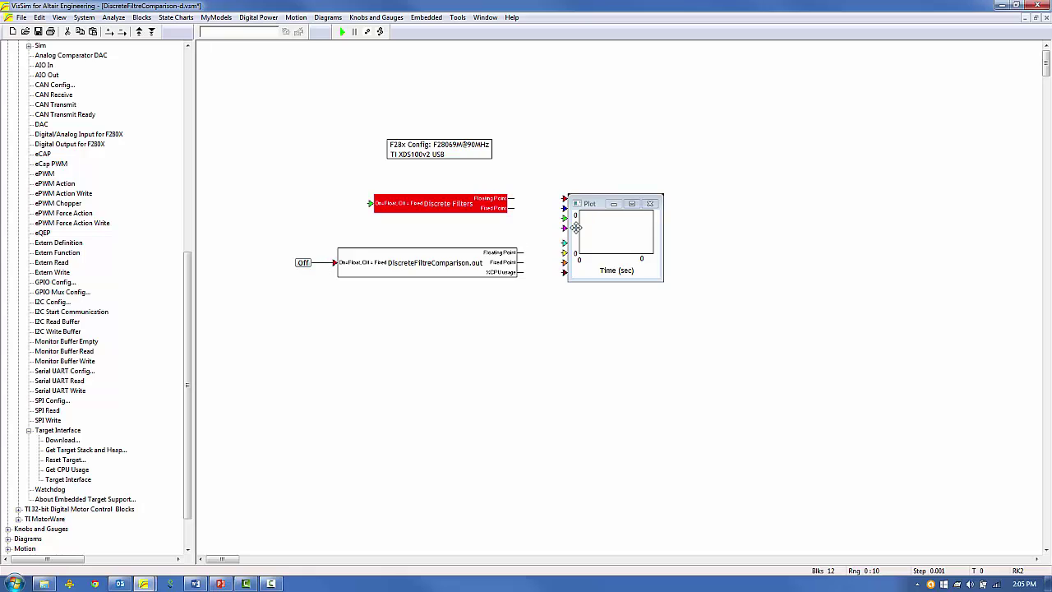
{"action": "left_click_drag", "start_coordinate": [575, 227], "coordinate": [556, 281]}
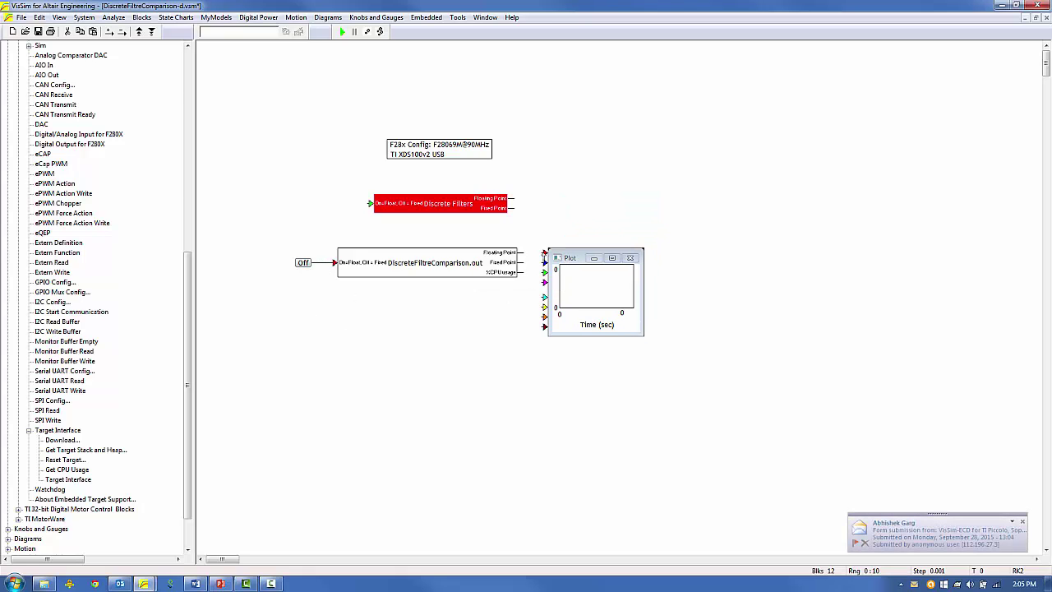
{"action": "left_click_drag", "start_coordinate": [517, 252], "coordinate": [544, 262]}
Add a second plot below the first, connect it to the %CPU usage output, and widen both plots.
{"action": "left_click_drag", "start_coordinate": [569, 299], "coordinate": [566, 393]}
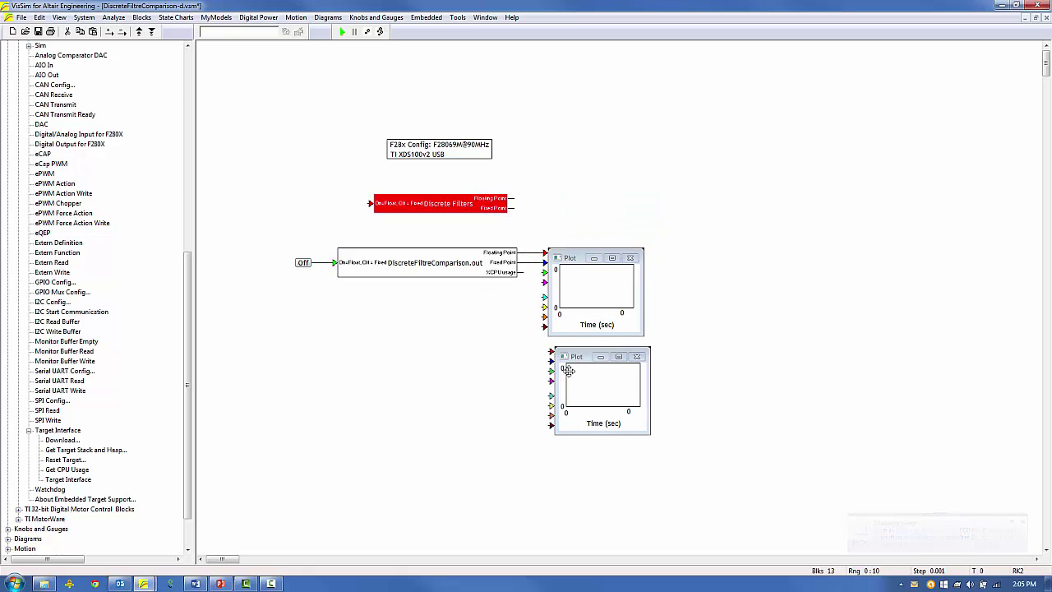
{"action": "left_click_drag", "start_coordinate": [541, 346], "coordinate": [521, 273]}
{"action": "left_click_drag", "start_coordinate": [644, 335], "coordinate": [807, 339]}
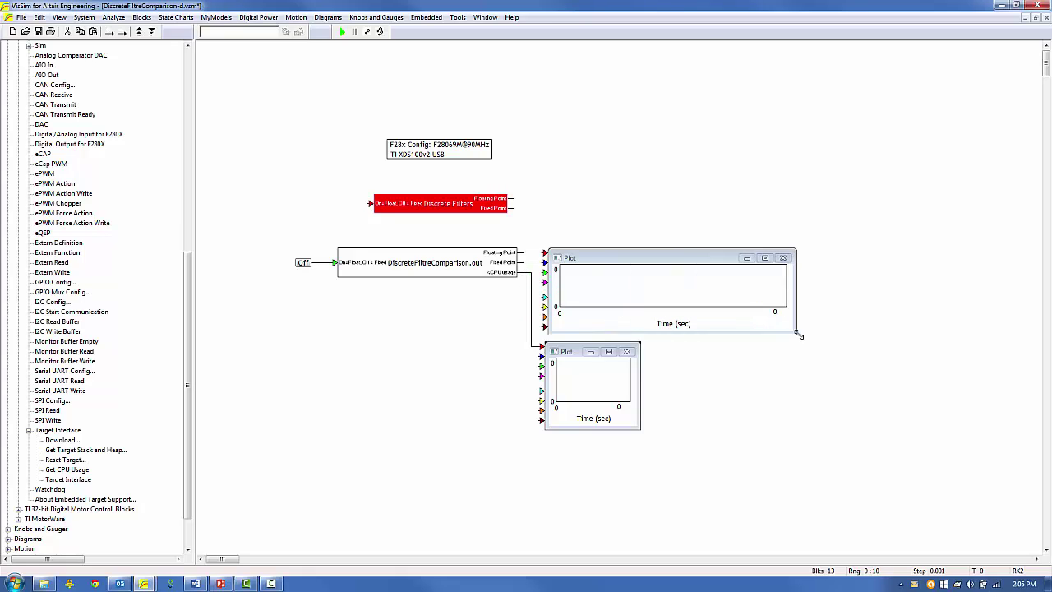
{"action": "left_click_drag", "start_coordinate": [640, 429], "coordinate": [808, 437]}
{"action": "left_click", "coordinate": [373, 383]}
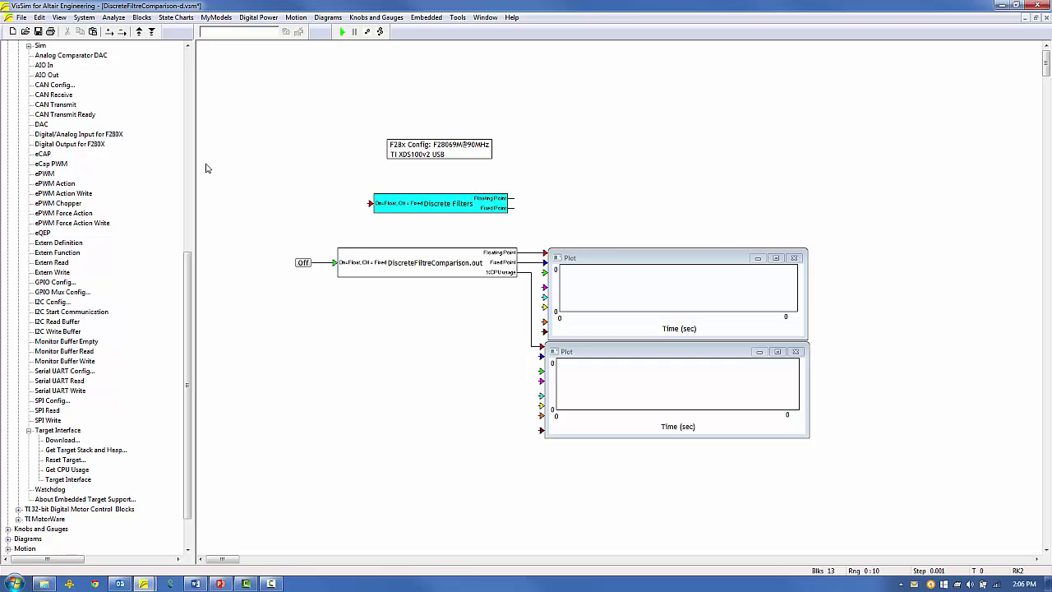
Accept real-time system properties with a 0.001 s time step, 10 s end, auto restart and retained state, and save the diagram.
{"action": "left_click", "coordinate": [83, 17]}
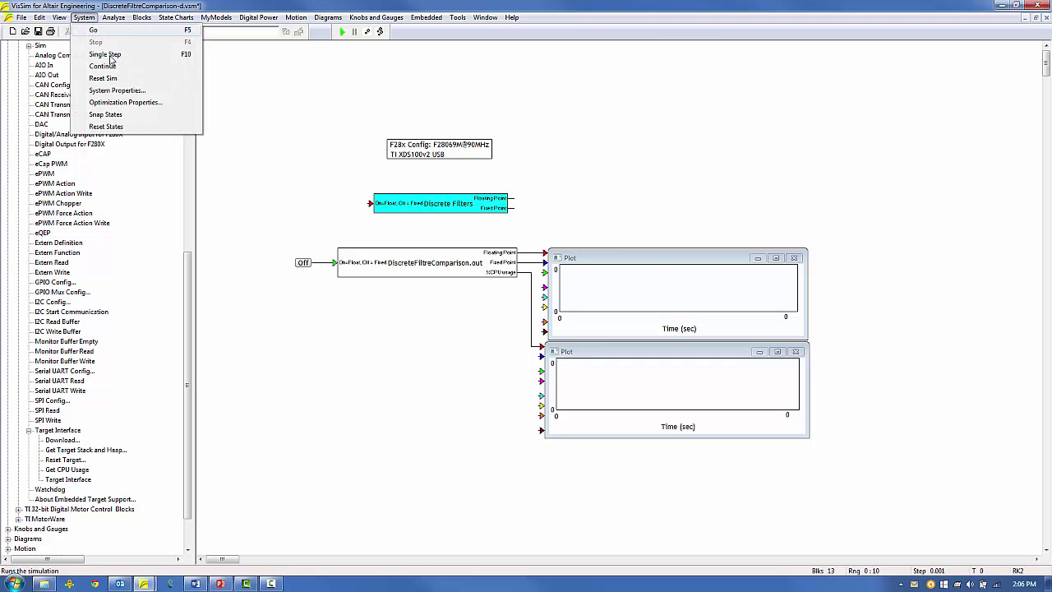
{"action": "left_click", "coordinate": [119, 90]}
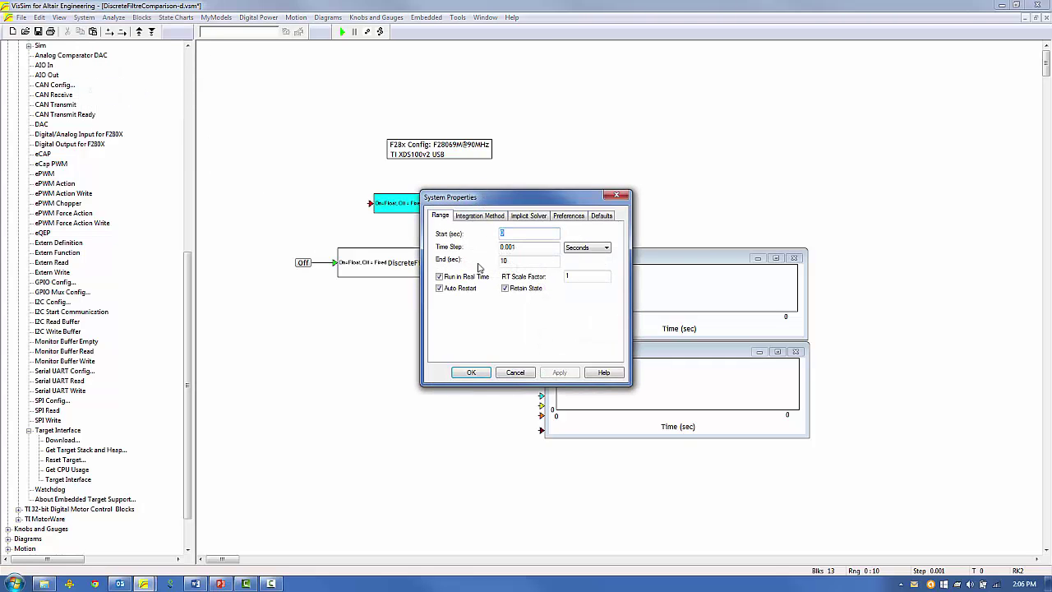
{"action": "left_click", "coordinate": [524, 250]}
{"action": "double_click", "coordinate": [520, 259]}
{"action": "left_click", "coordinate": [470, 373]}
{"action": "left_click", "coordinate": [19, 17]}
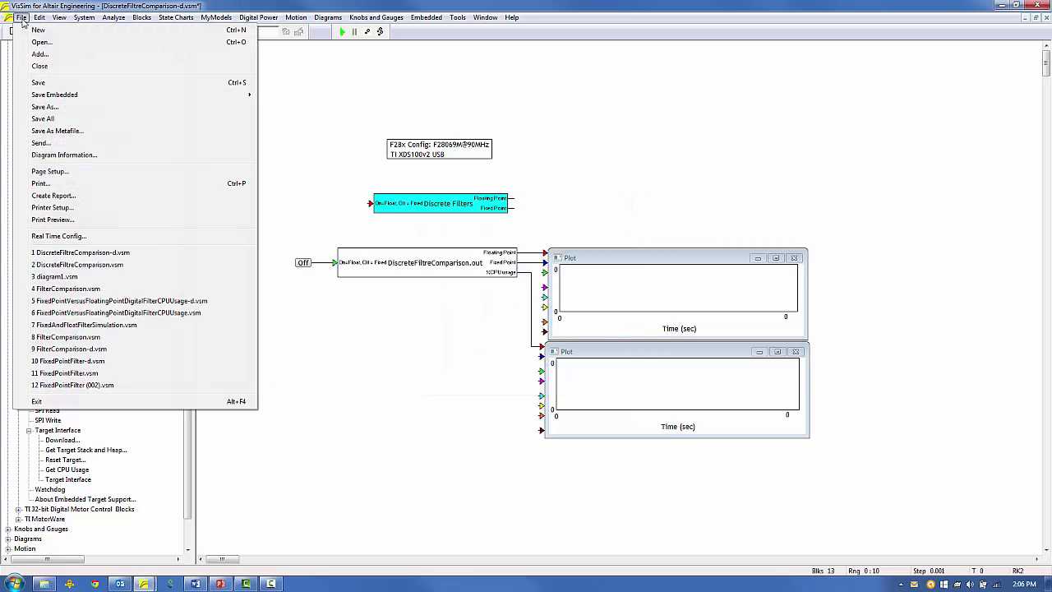
{"action": "left_click", "coordinate": [41, 83]}
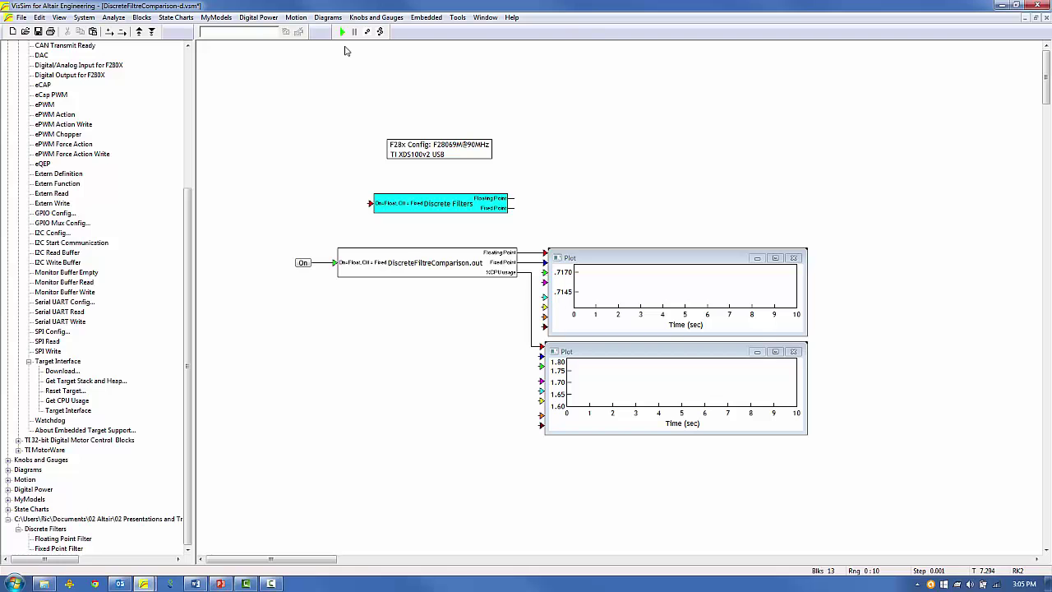
Run the diagram on the target and toggle the button between floating and fixed point to compare filter outputs and CPU usage.
{"action": "left_click", "coordinate": [342, 31]}
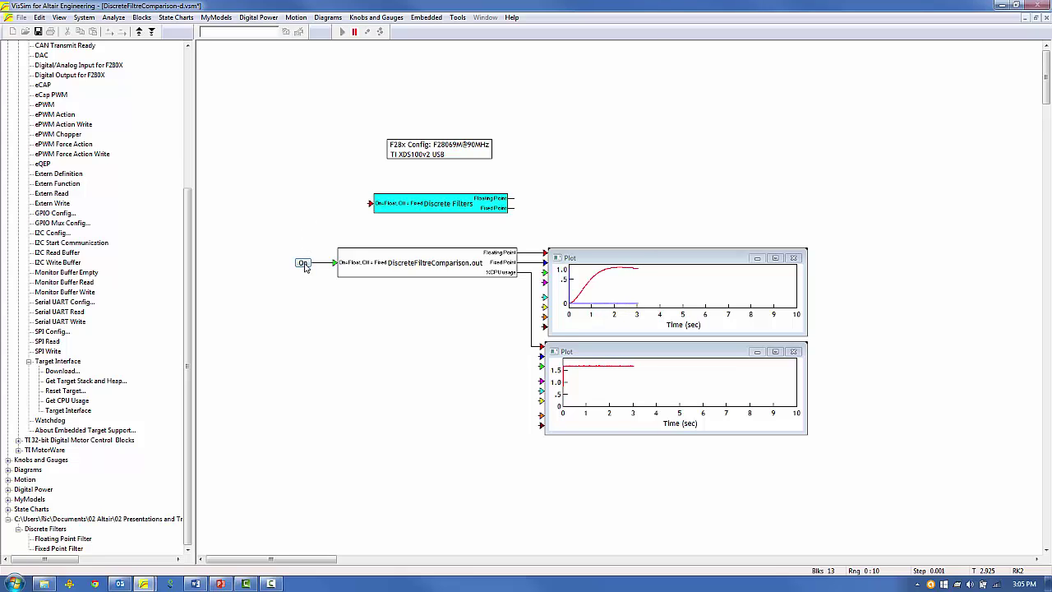
{"action": "left_click", "coordinate": [302, 263]}
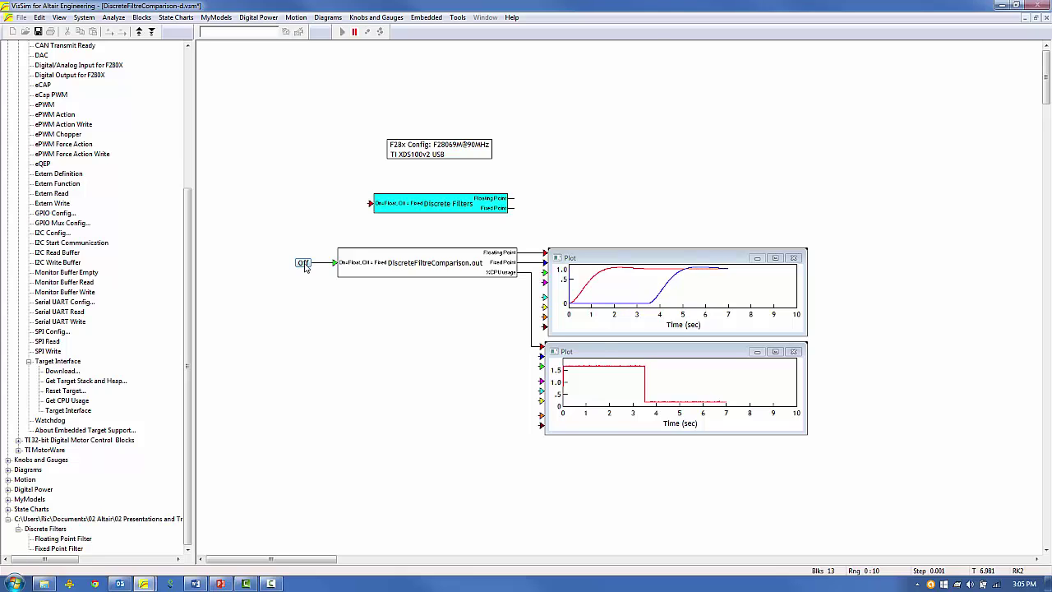
{"action": "left_click", "coordinate": [303, 263]}
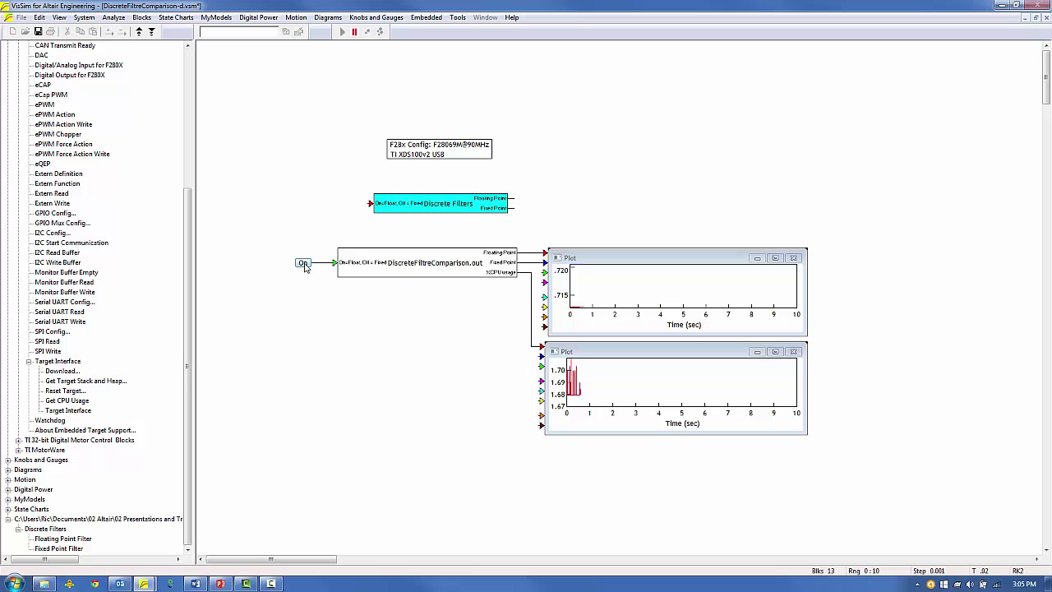
{"action": "left_click", "coordinate": [303, 262]}
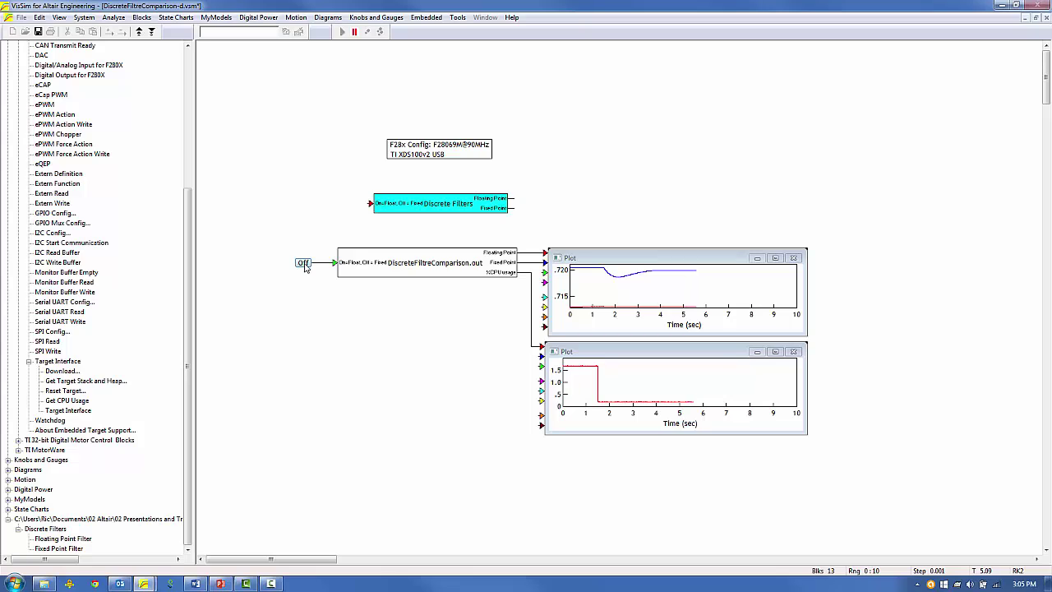
{"action": "left_click", "coordinate": [302, 263]}
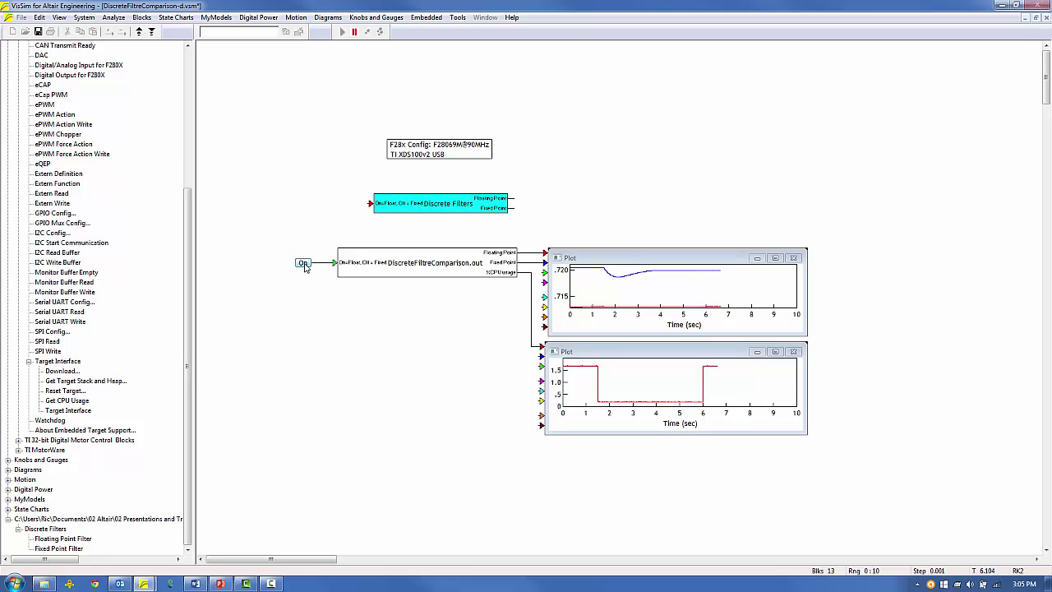